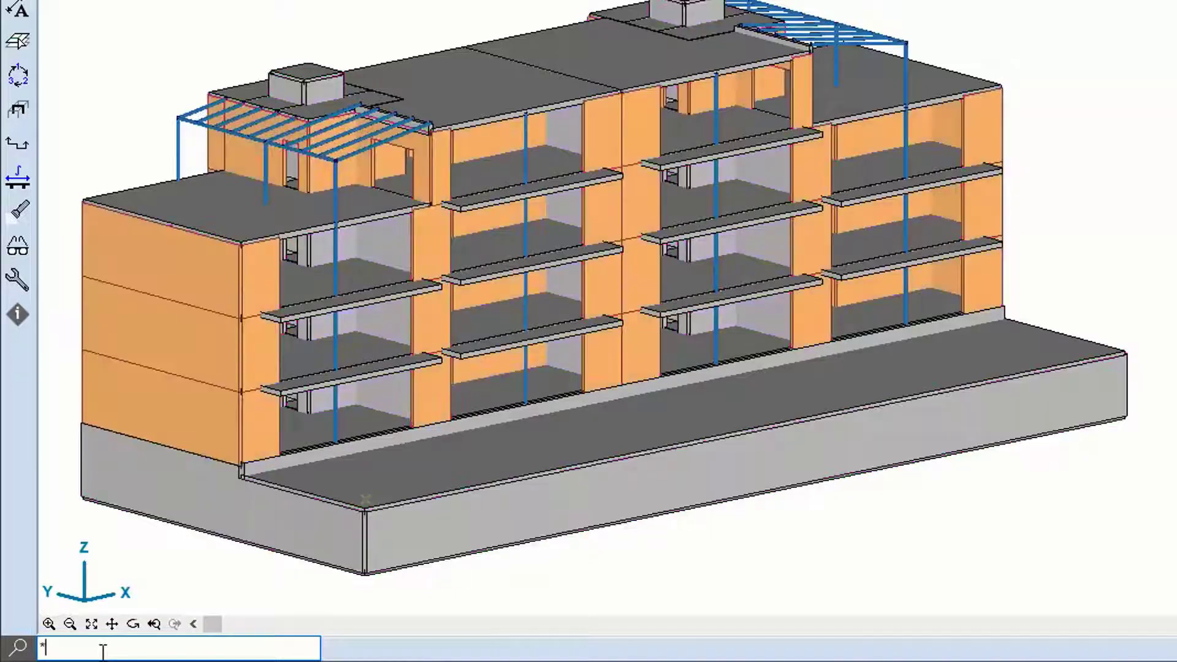
# Select elements in the building model by filtering for their material.
pyautogui.write('Mat')
pyautogui.press('Return')
pyautogui.press('Return')
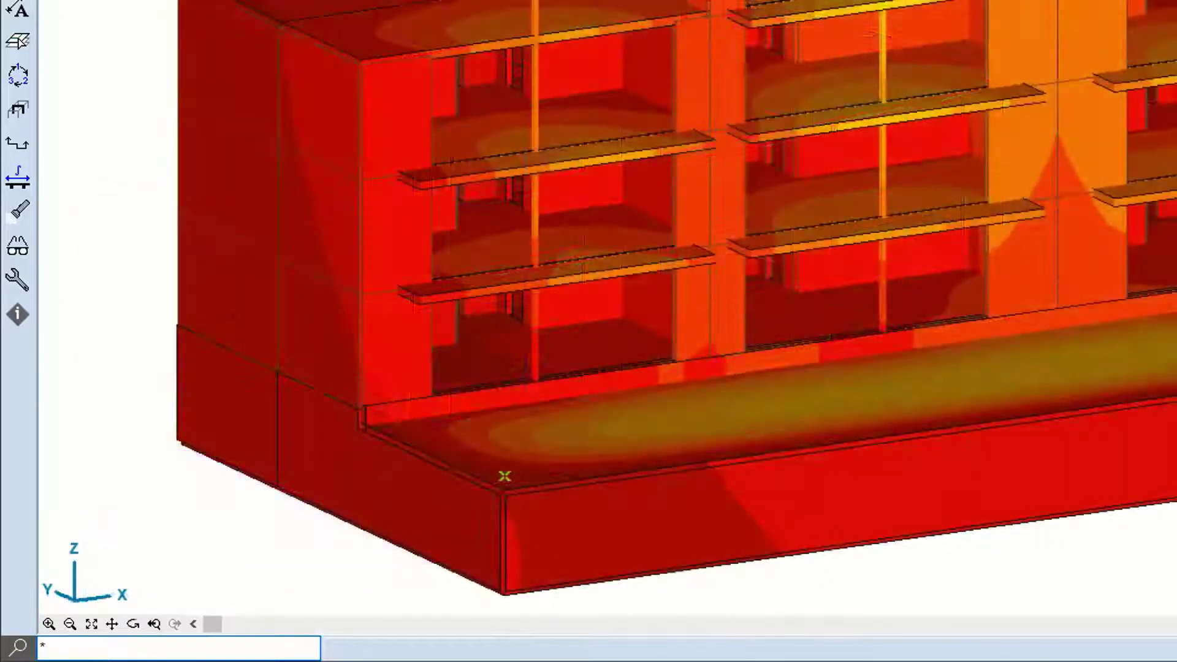
# Select the elements with eZ displacement below -10 mm, material S 235 and cross-section 120X120X 5,0.
pyautogui.write('ez')
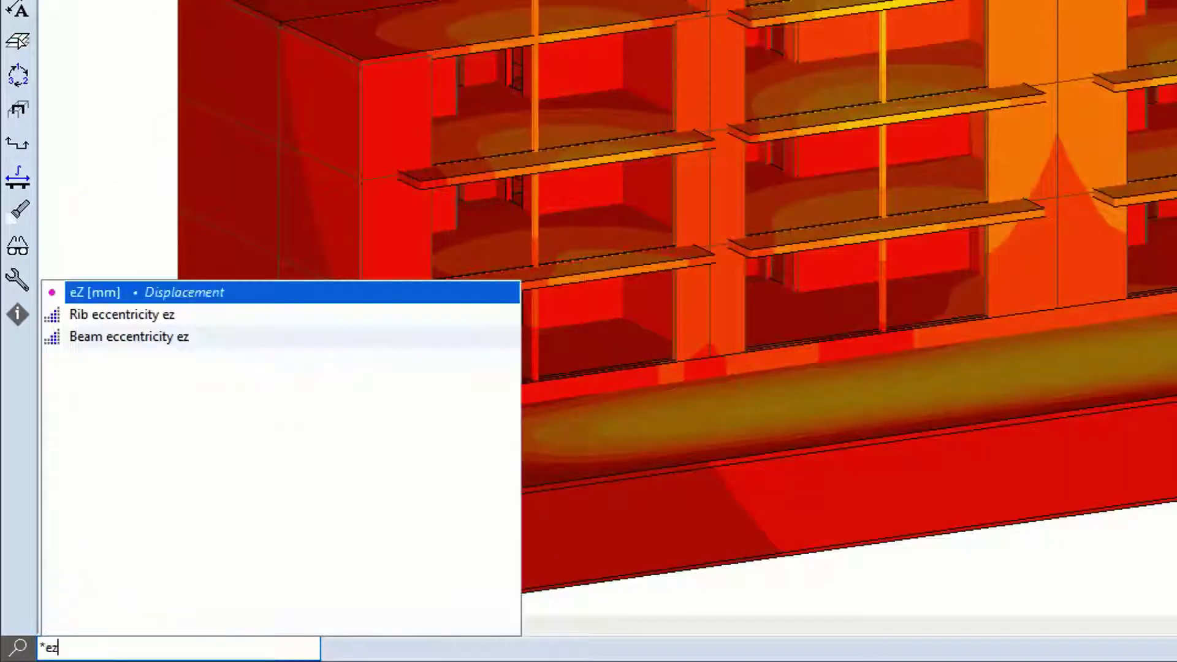
pyautogui.press('Return')
pyautogui.write('< -10')
pyautogui.press('Return')
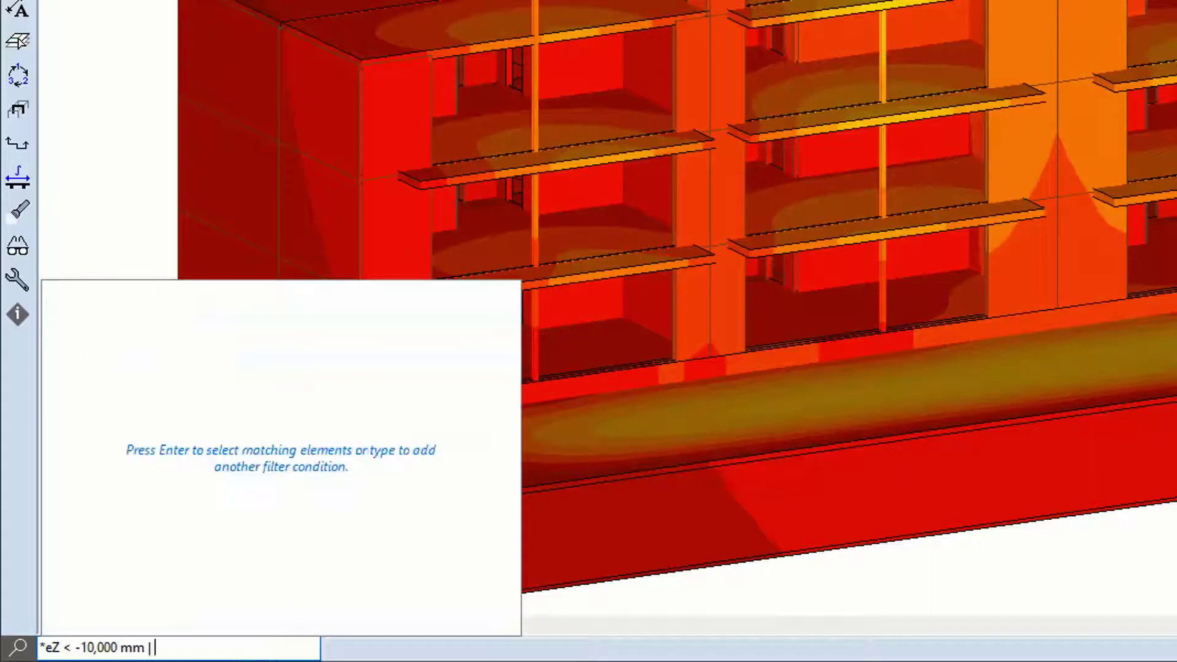
pyautogui.write('mat')
pyautogui.press('Down')
pyautogui.press('Down')
pyautogui.press('Down')
pyautogui.press('Return')
pyautogui.write('Sect')
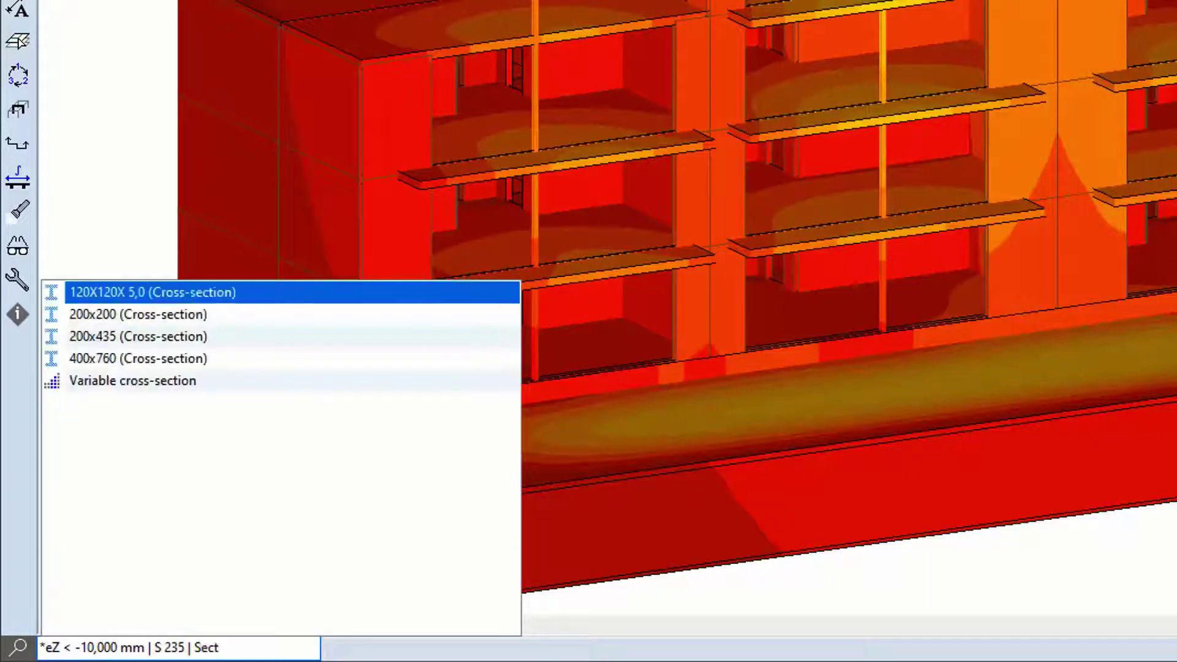
pyautogui.press('Return')
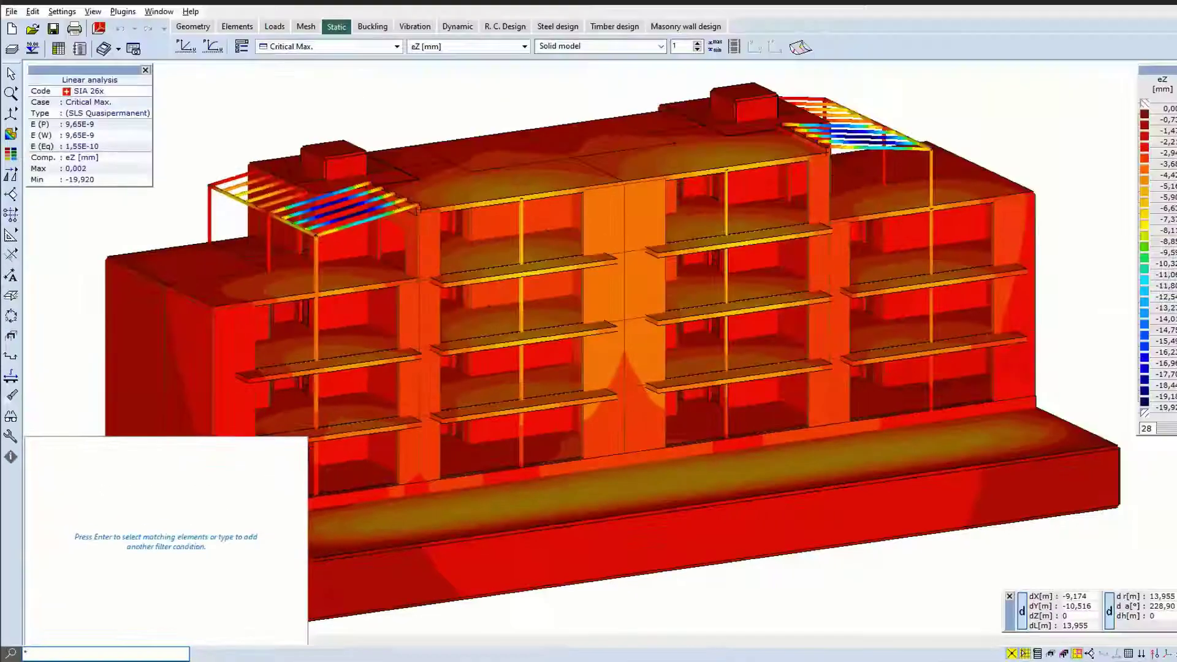
pyautogui.press('Return')
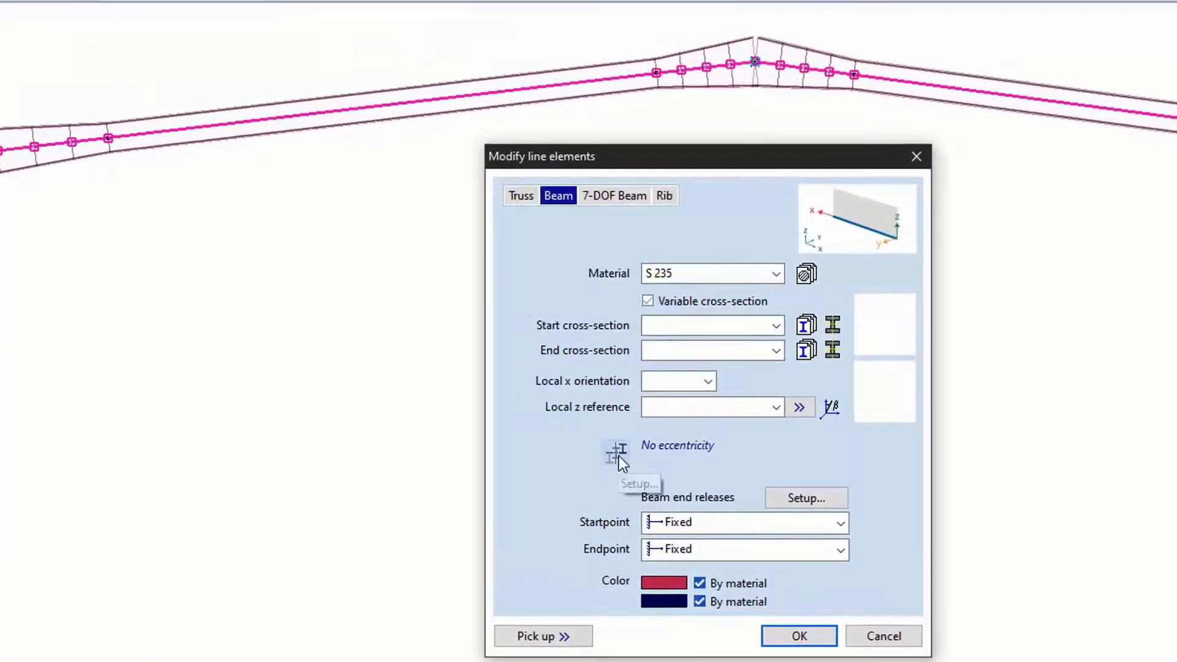
# Give the selected tapered beams a uniform offset eccentricity aligned to the top-centre point of their bounding rectangle.
pyautogui.click(618, 454)
pyautogui.click(259, 211)
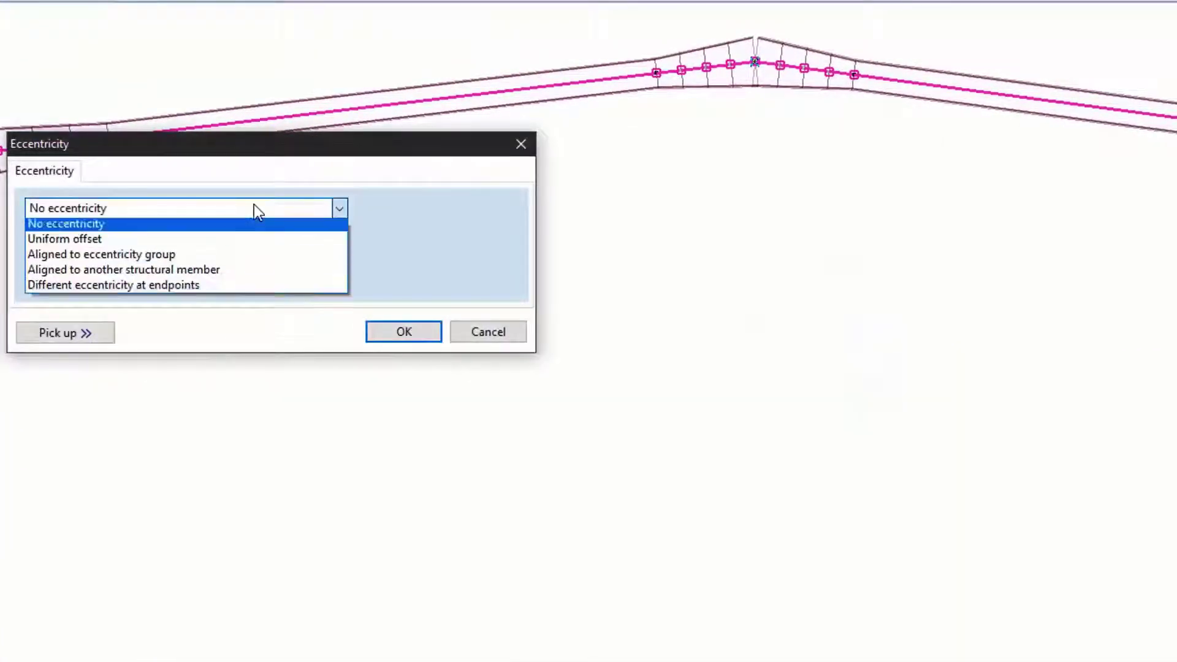
pyautogui.click(122, 240)
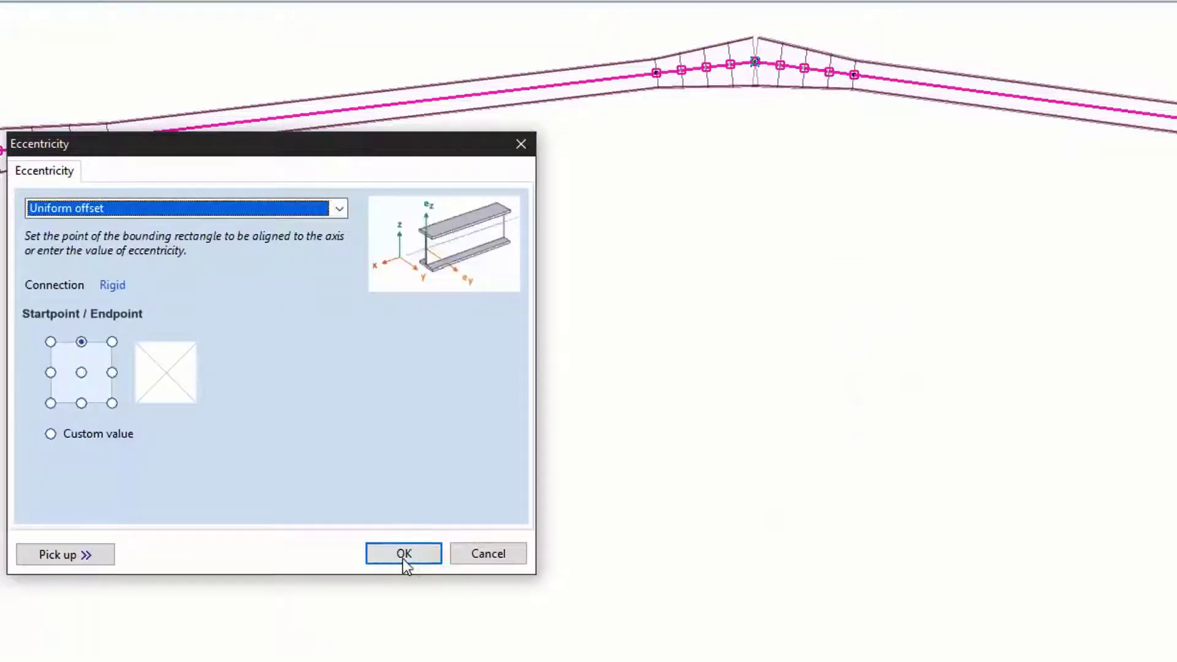
pyautogui.click(404, 555)
pyautogui.click(799, 636)
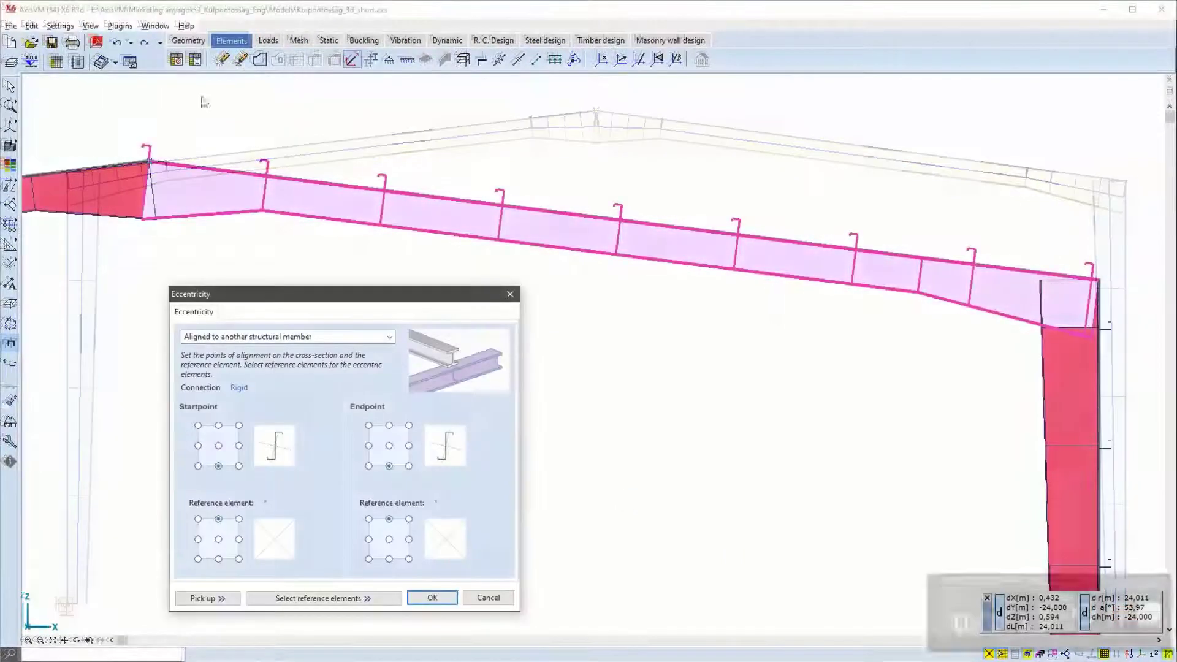
# Align the purlins' bottom-centre to the reference beams' top-centre and apply their -2,00 kN/m distributed load with top-centre load eccentricity.
pyautogui.click(432, 598)
pyautogui.click(288, 616)
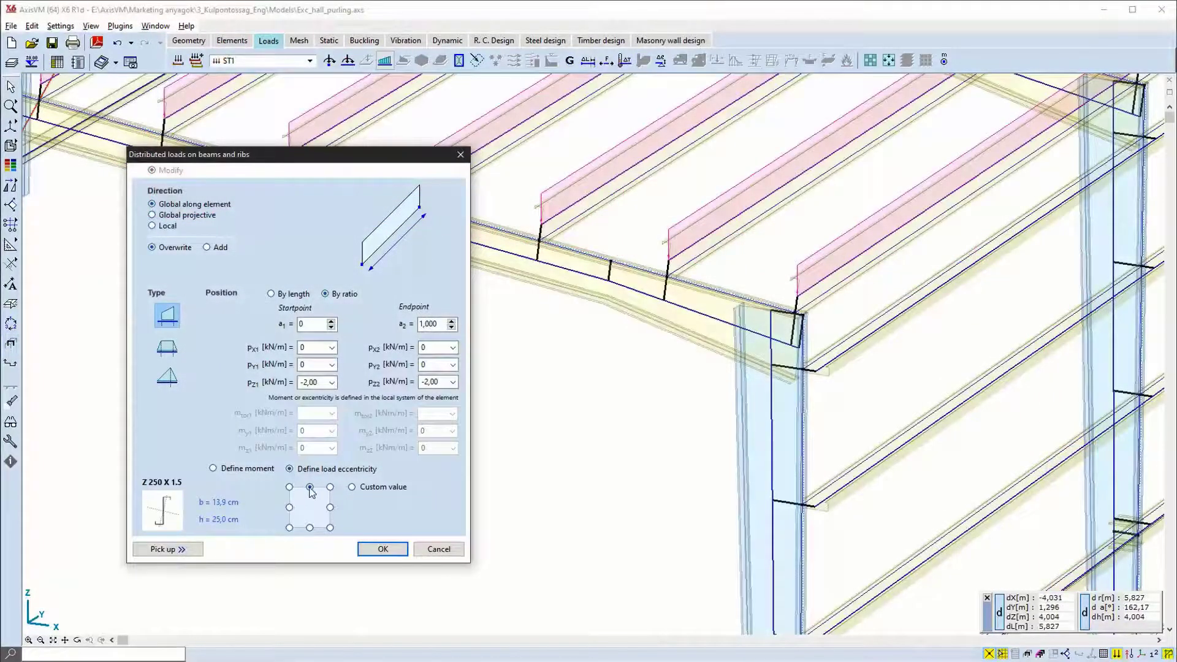
pyautogui.click(382, 548)
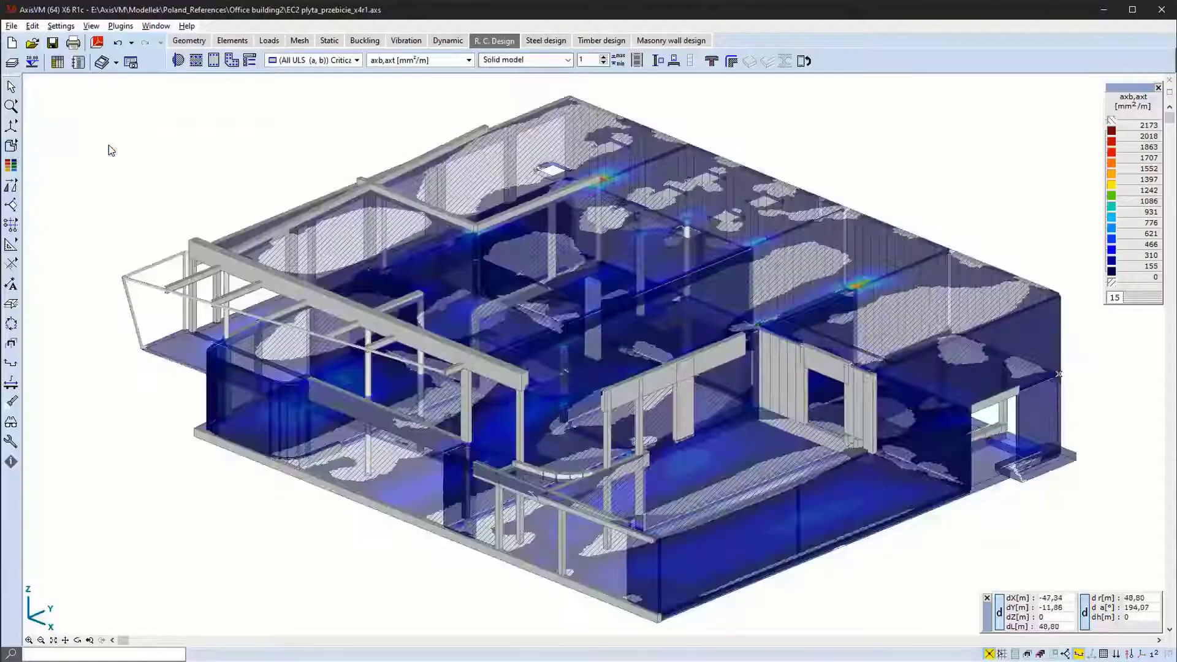
# Display the wk(b)* crack width for calculated reinforcement on the office building and view it from different angles.
pyautogui.keyDown('alt'); pyautogui.moveTo(133, 177); pyautogui.dragTo(295, 156, button='middle'); pyautogui.keyUp('alt')
pyautogui.click(468, 60)
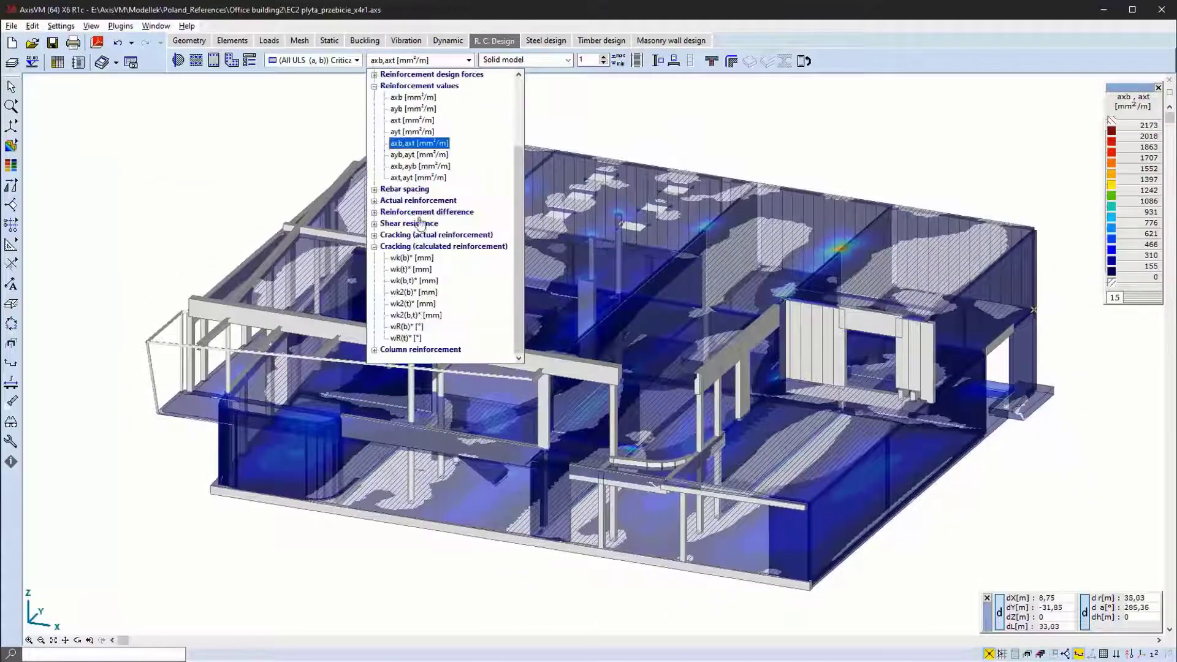
pyautogui.click(410, 258)
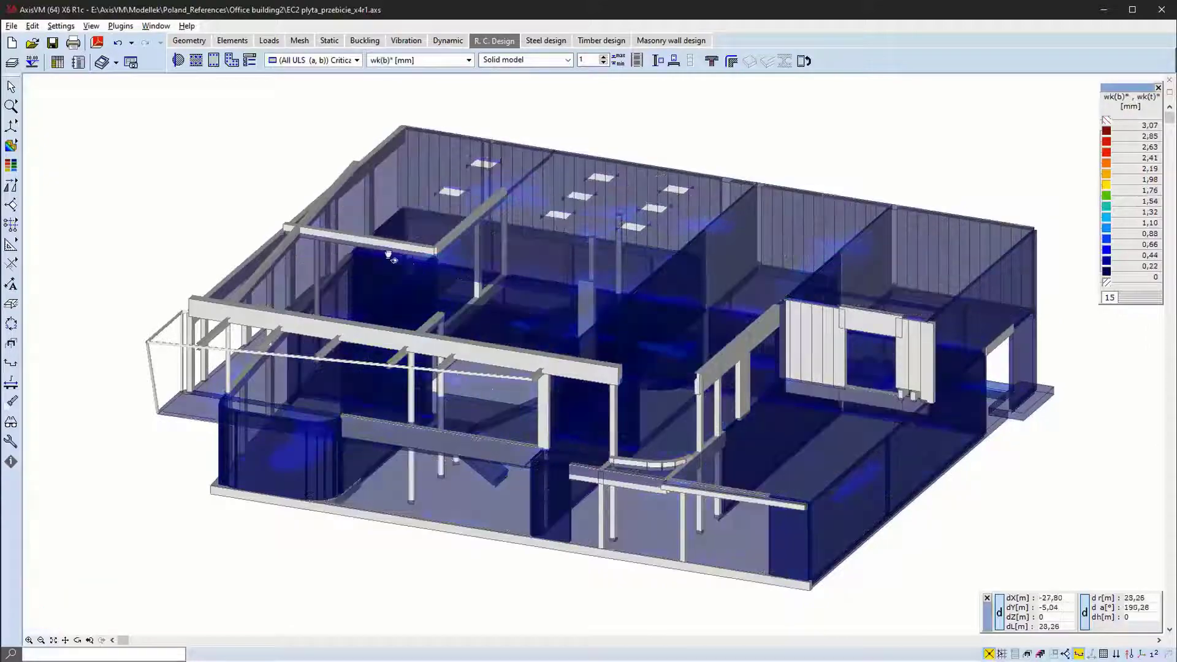
pyautogui.keyDown('alt'); pyautogui.moveTo(407, 263); pyautogui.dragTo(209, 245, button='middle'); pyautogui.keyUp('alt')
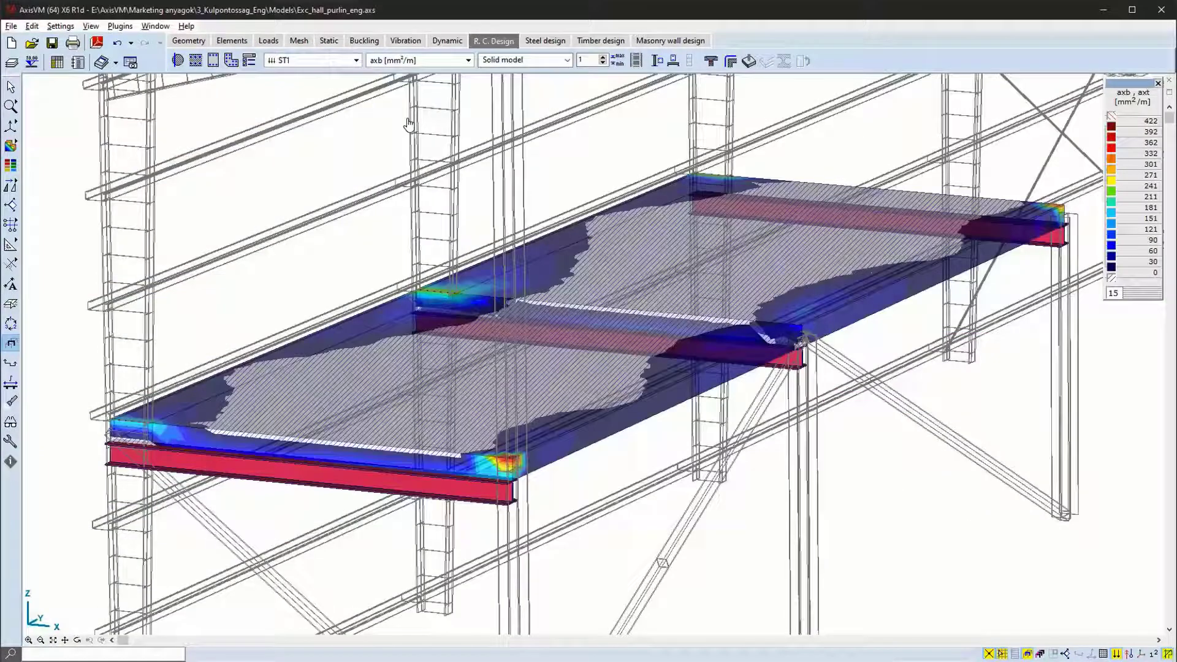
# Display the ayb reinforcement values on the hall's slab, followed by the wk(t) crack width for actual reinforcement.
pyautogui.click(469, 60)
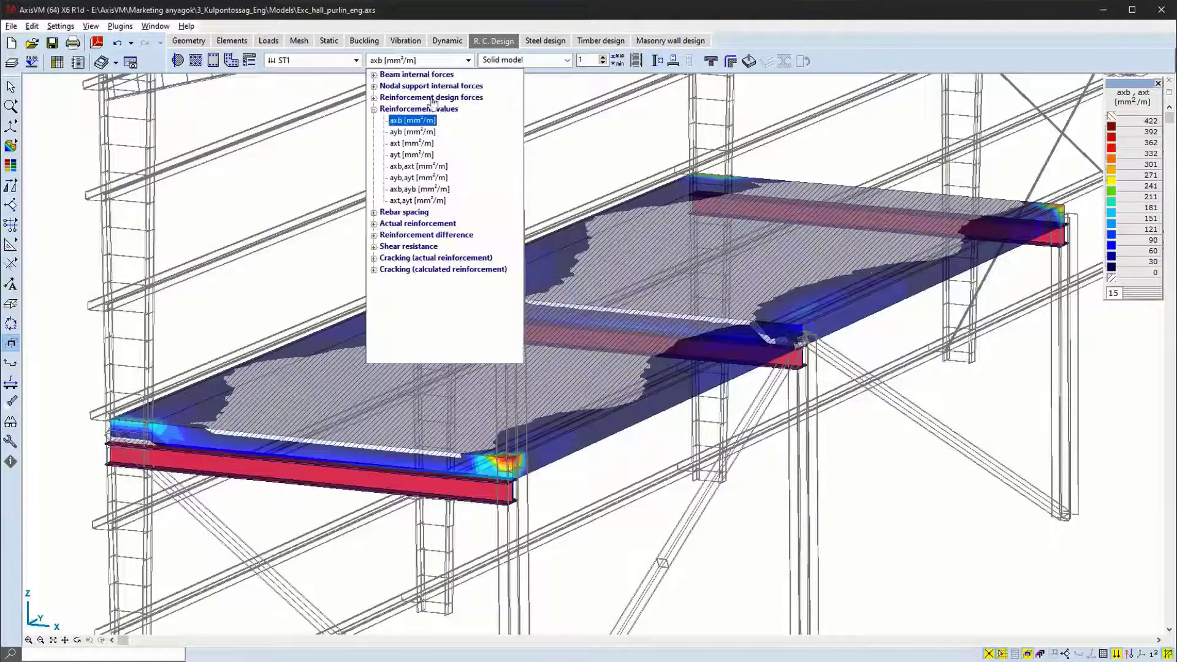
pyautogui.click(416, 134)
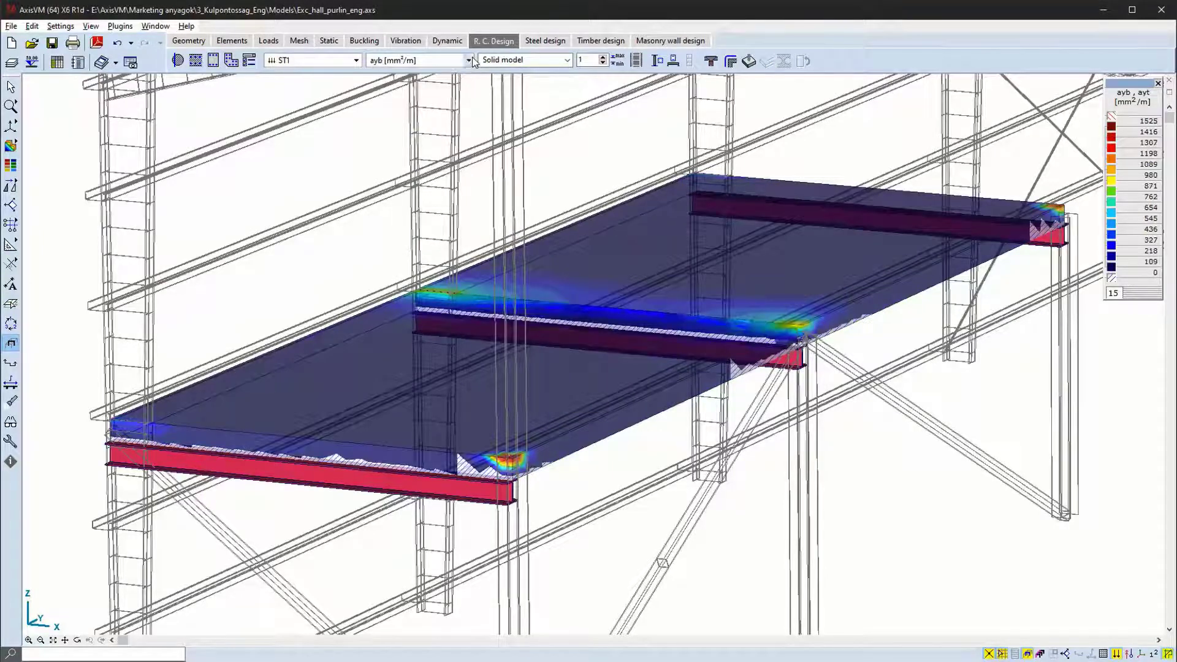
pyautogui.click(469, 60)
pyautogui.click(374, 258)
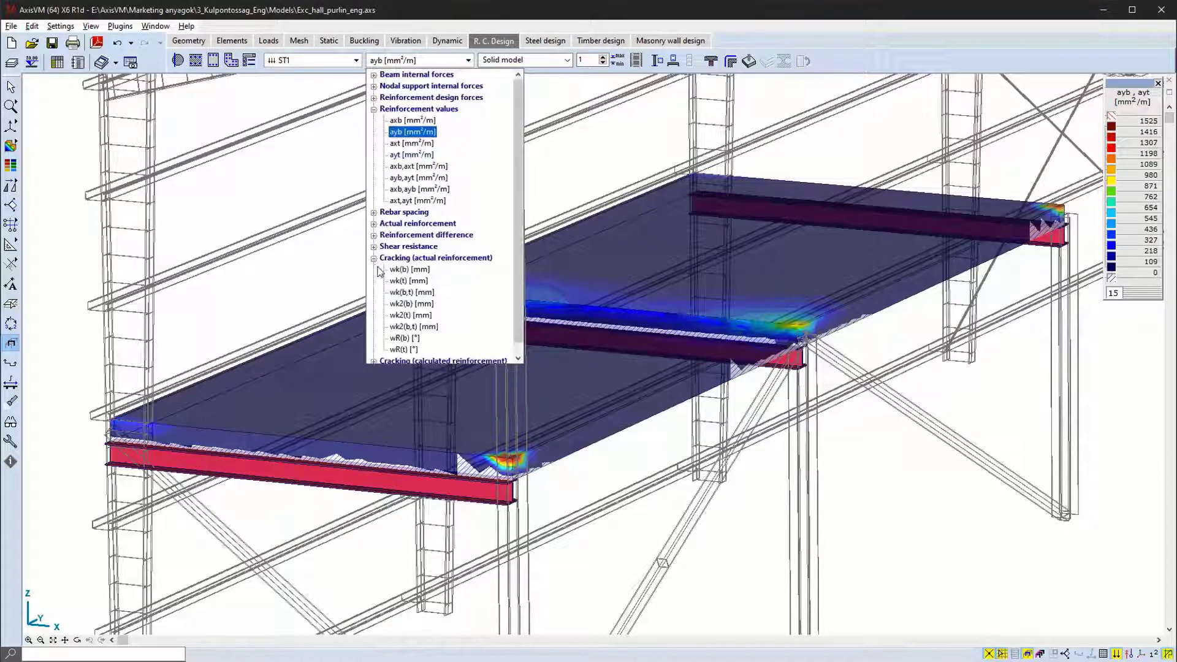
pyautogui.click(408, 281)
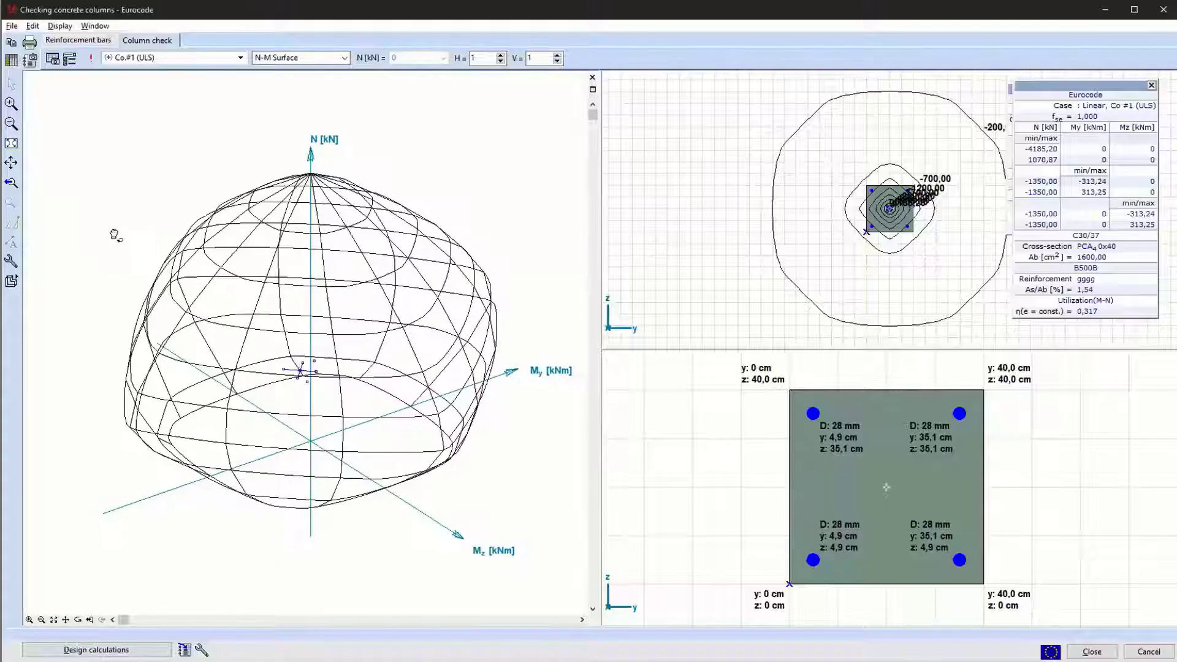
# Inspect the concrete column's N-M surface and read through its design calculations report.
pyautogui.moveTo(113, 231); pyautogui.dragTo(441, 241)
pyautogui.click(126, 651)
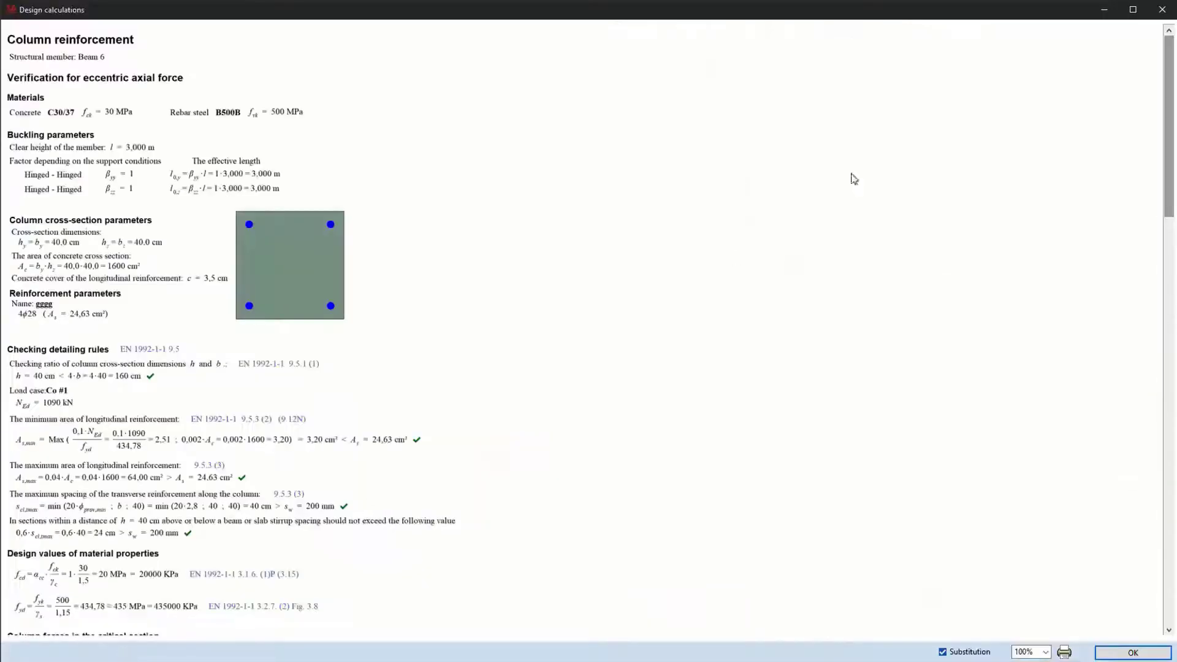
pyautogui.scroll(-2, 1169, 67)
pyautogui.moveTo(1170, 68); pyautogui.dragTo(1150, 499)
pyautogui.click(1119, 651)
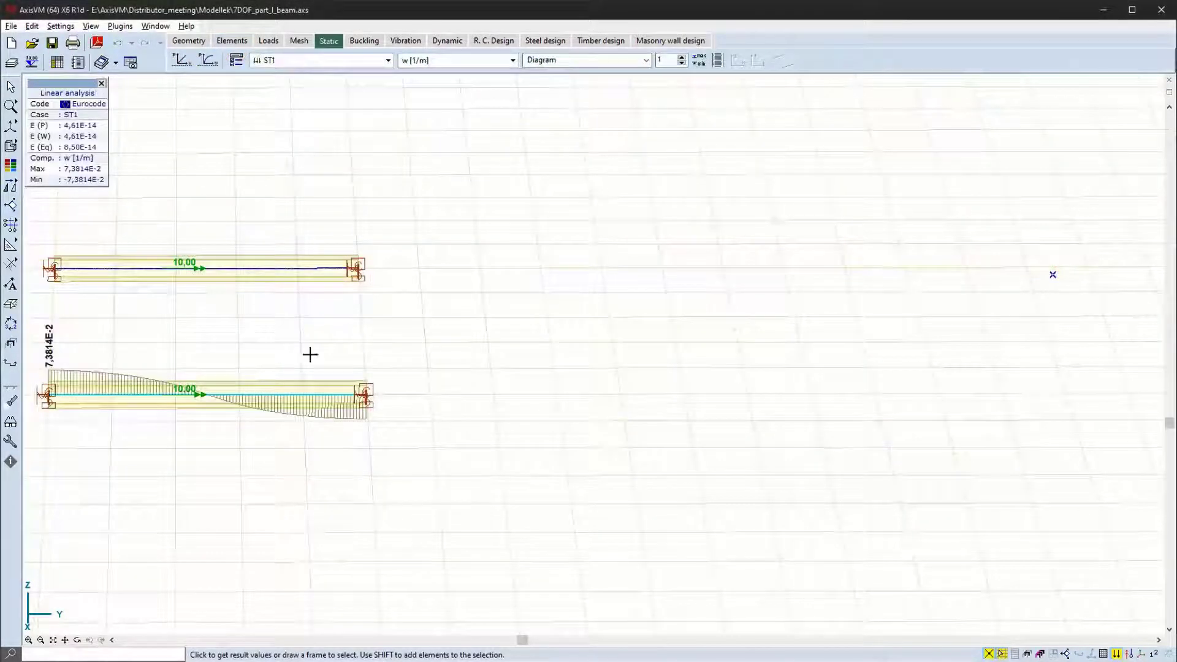
# Examine the lower 7-DOF beam's cross-section displacements and its B [kNm²] internal force diagram.
pyautogui.click(293, 396)
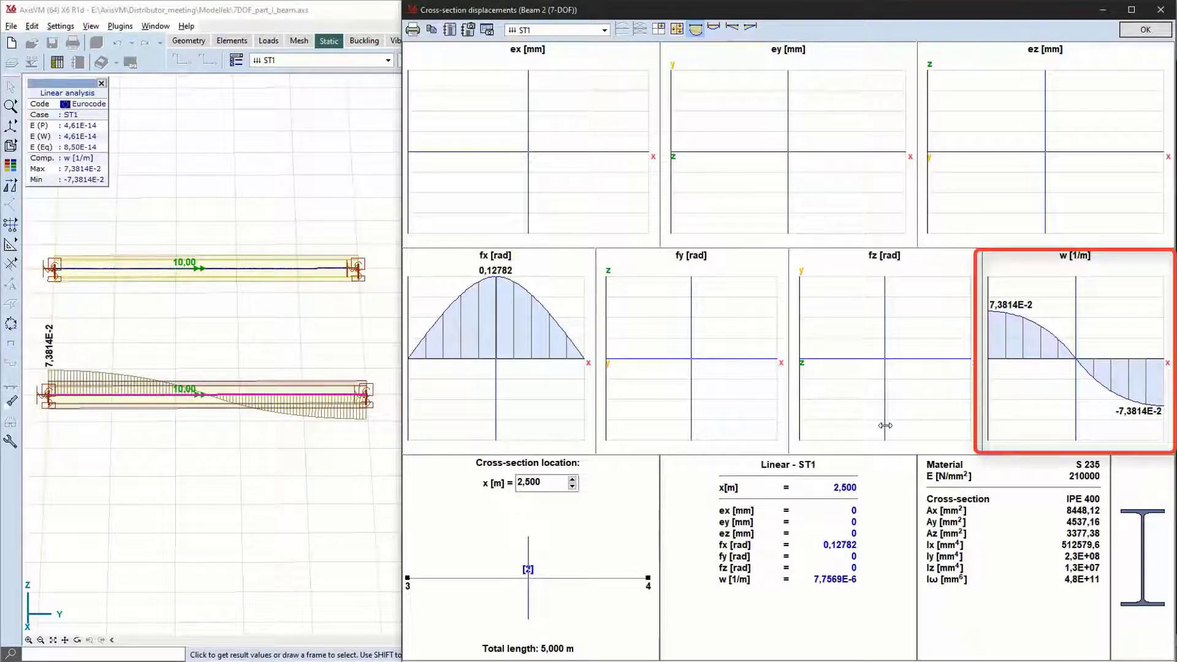
pyautogui.click(1145, 29)
pyautogui.click(465, 60)
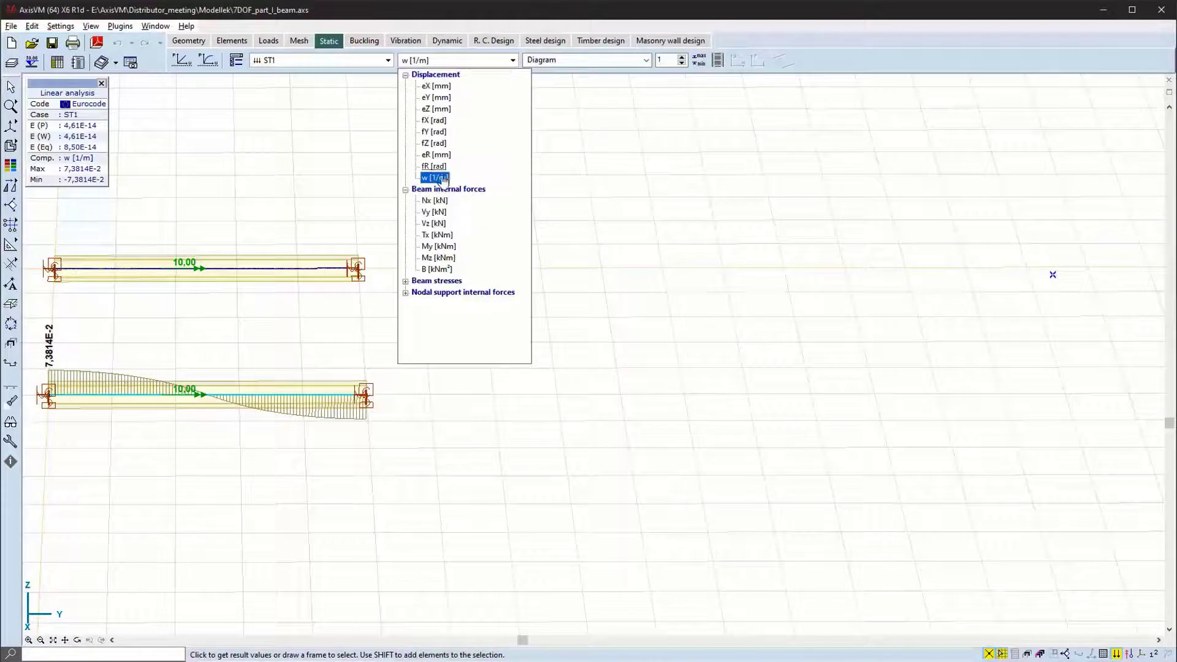
pyautogui.click(435, 269)
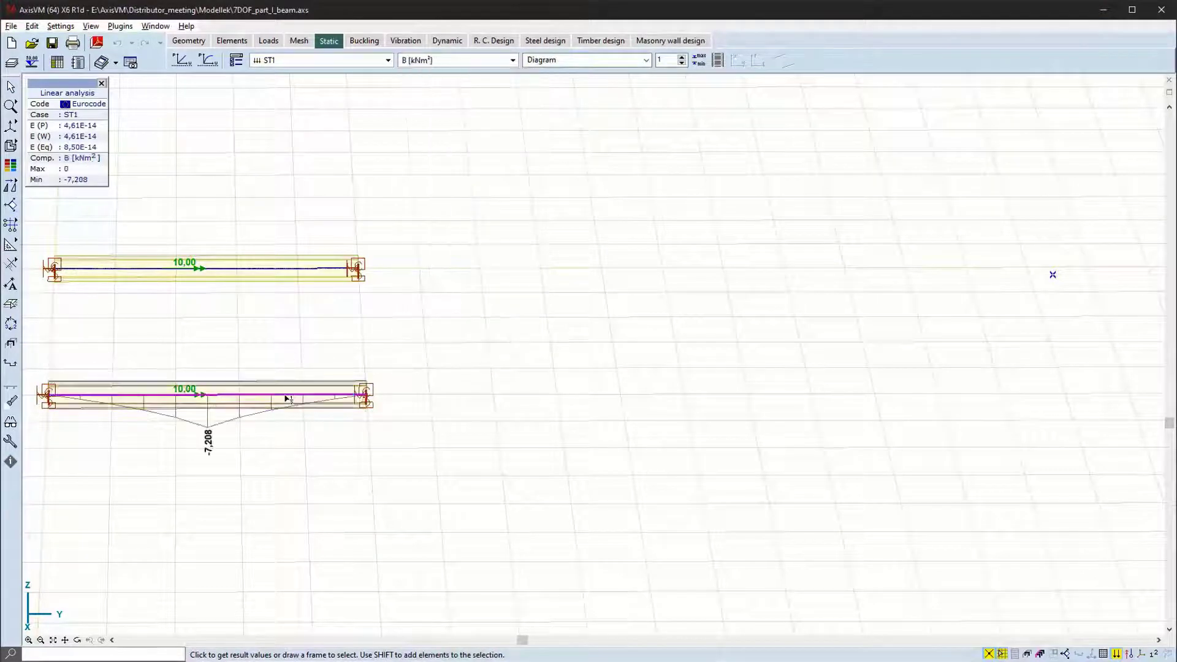
pyautogui.click(257, 394)
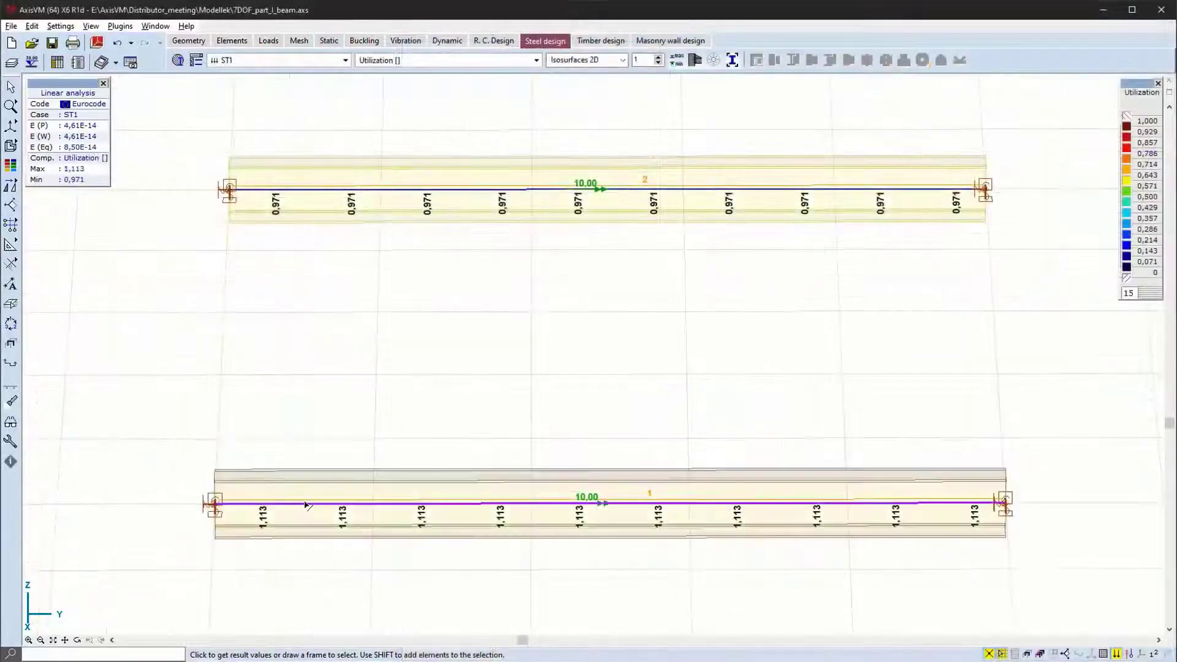
# Open the steel design check details of the lower 7-DOF beam.
pyautogui.click(306, 504)
pyautogui.click(123, 647)
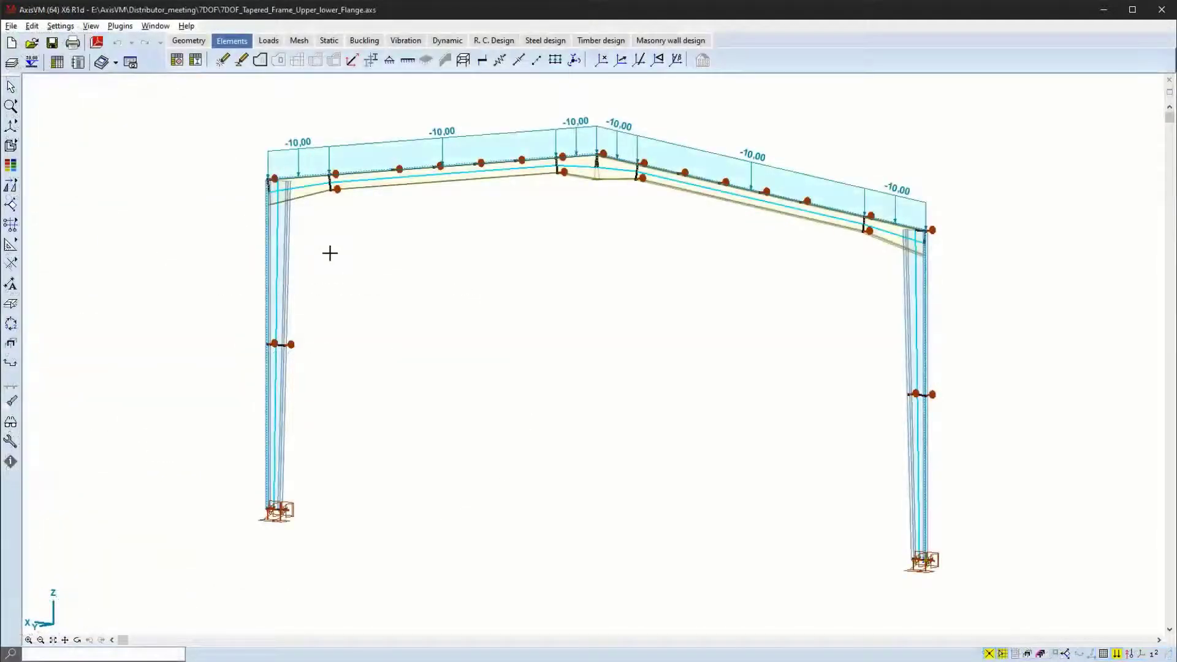
# Highlight the tapered frame's supports and examine its buckling shapes for mode 2 and a higher mode.
pyautogui.hotkey('ctrl', 'a')
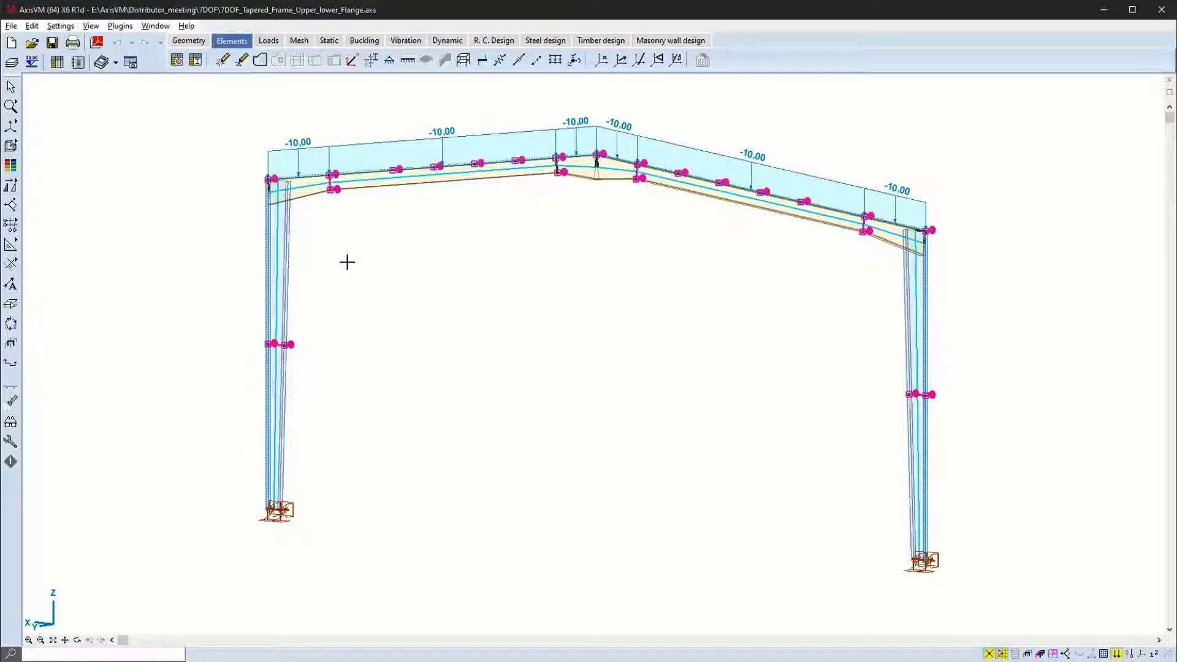
pyautogui.click(364, 41)
pyautogui.click(360, 60)
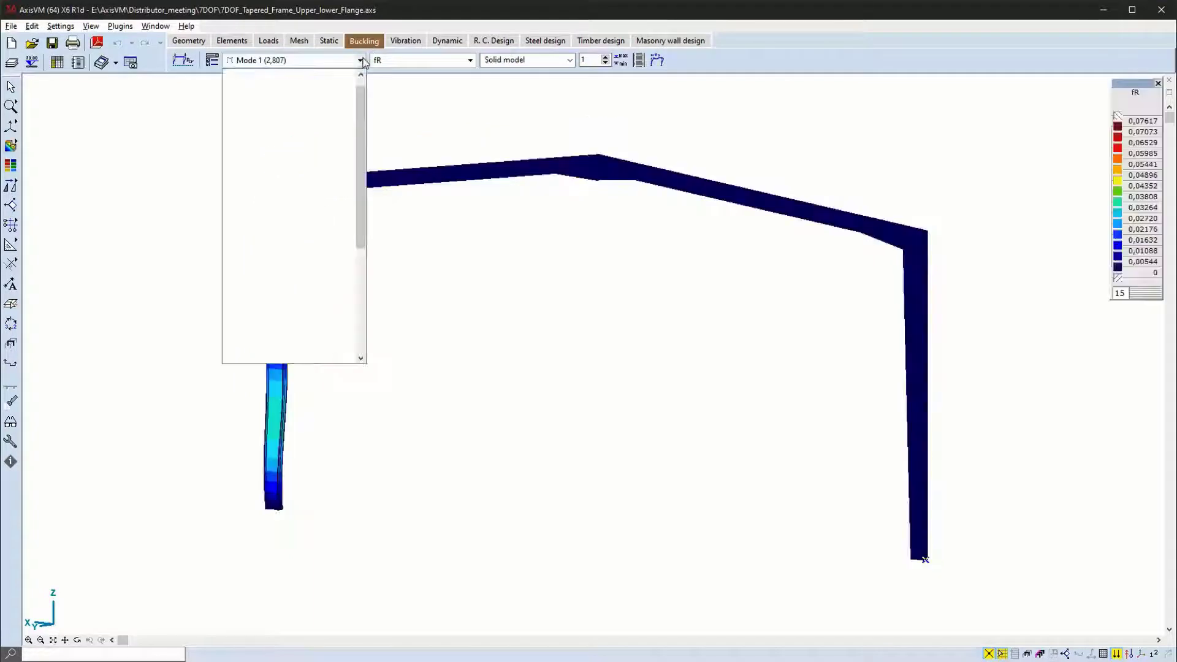
pyautogui.click(290, 97)
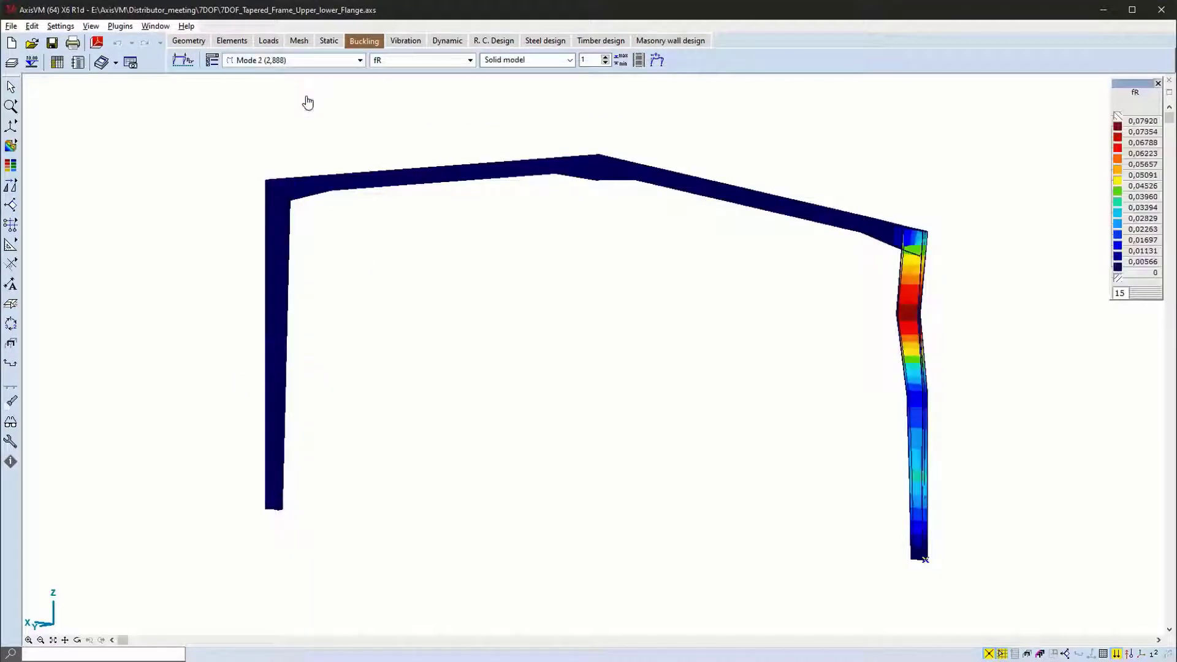
pyautogui.click(334, 64)
pyautogui.click(304, 154)
pyautogui.keyDown('alt'); pyautogui.moveTo(532, 143); pyautogui.dragTo(118, 160, button='middle'); pyautogui.keyUp('alt')
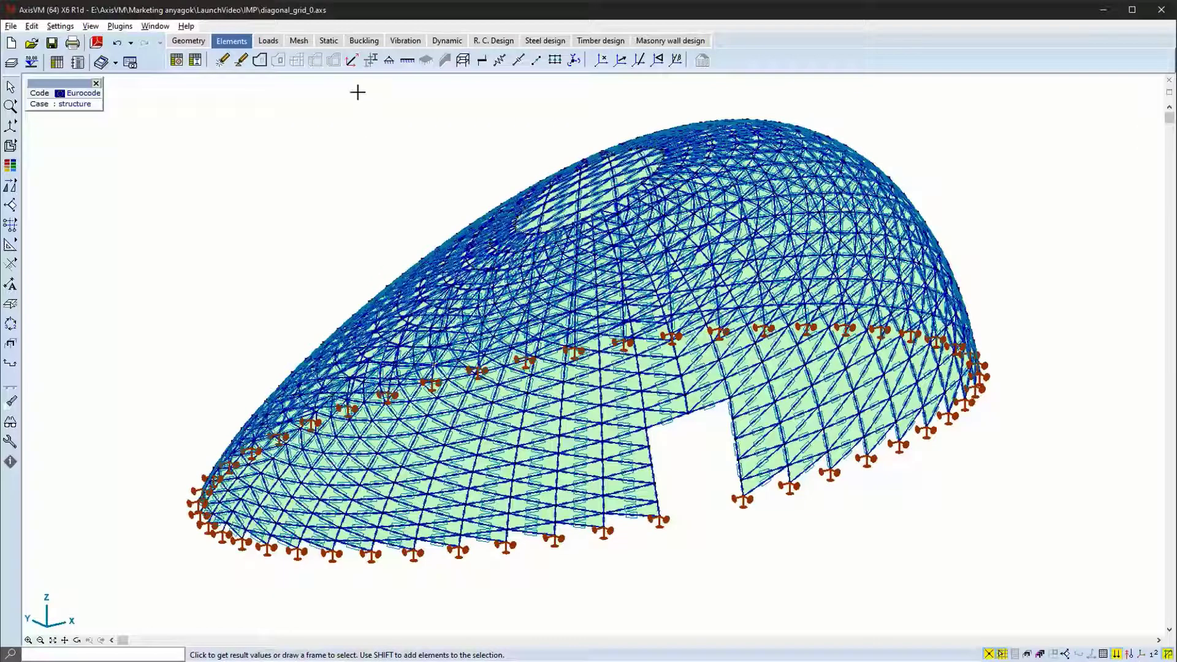
# Display the diagonal grid dome's buckling results and examine the mode shapes through mode 4 from several angles.
pyautogui.click(365, 43)
pyautogui.keyDown('alt'); pyautogui.moveTo(357, 133); pyautogui.dragTo(782, 114, button='middle'); pyautogui.keyUp('alt')
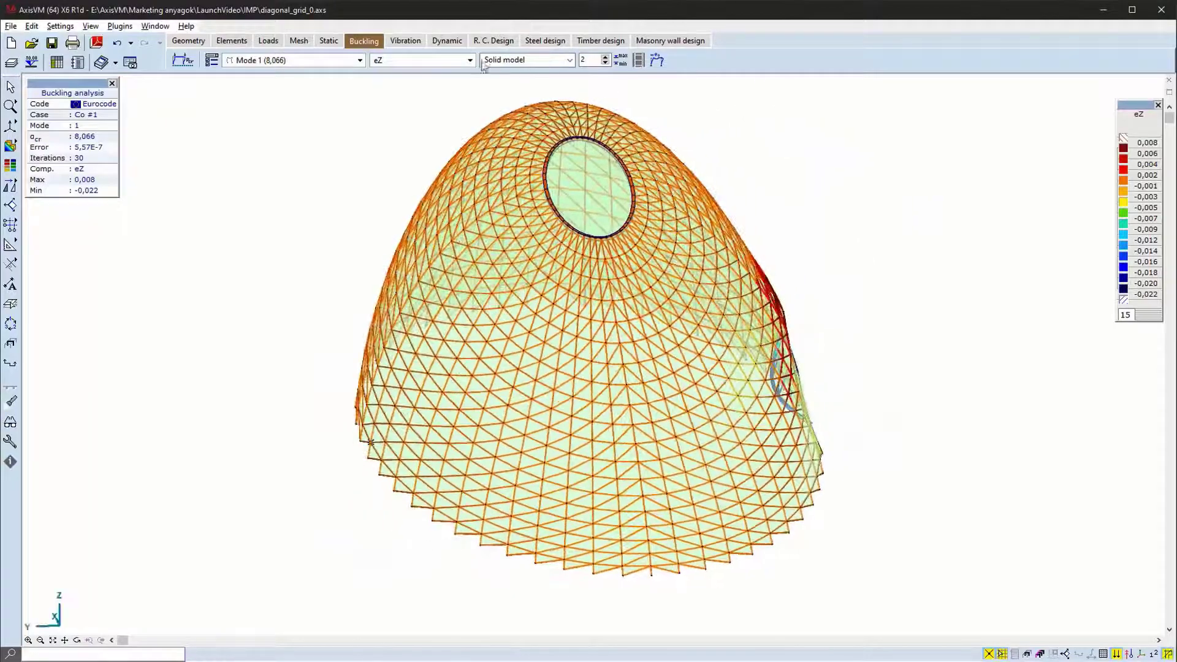
pyautogui.keyDown('alt'); pyautogui.moveTo(308, 270); pyautogui.dragTo(271, 211, button='middle'); pyautogui.keyUp('alt')
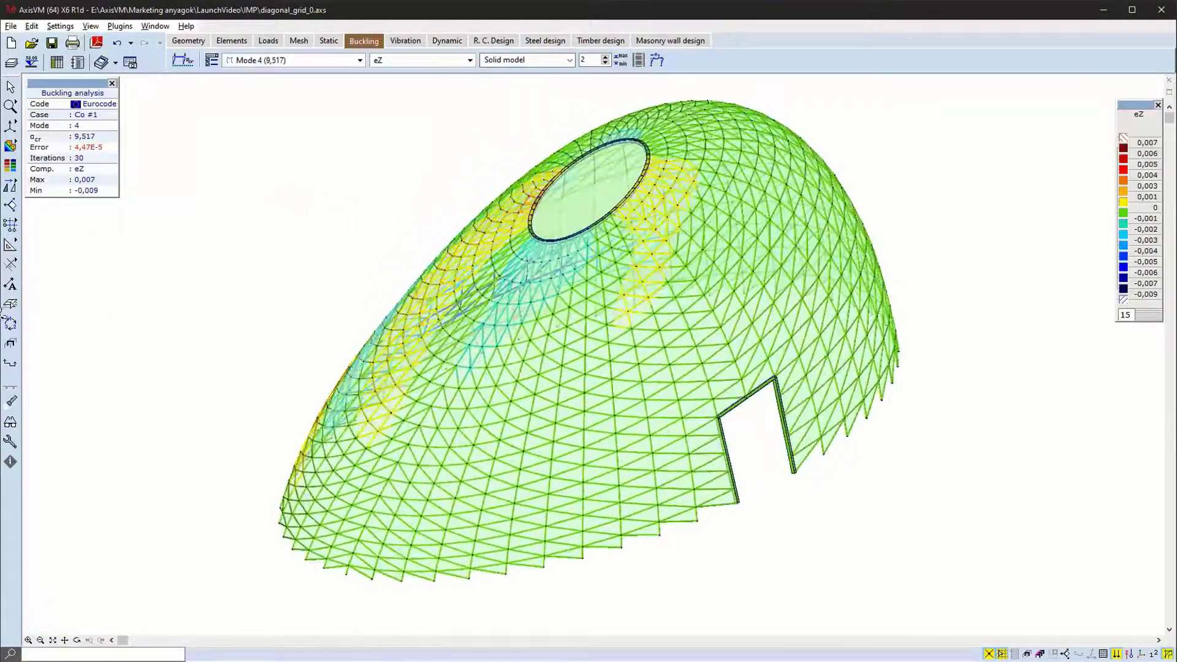
# Create an imperfection shape named "Imperfection group" from buckling Mode 1 of Co.#1.
pyautogui.click(657, 59)
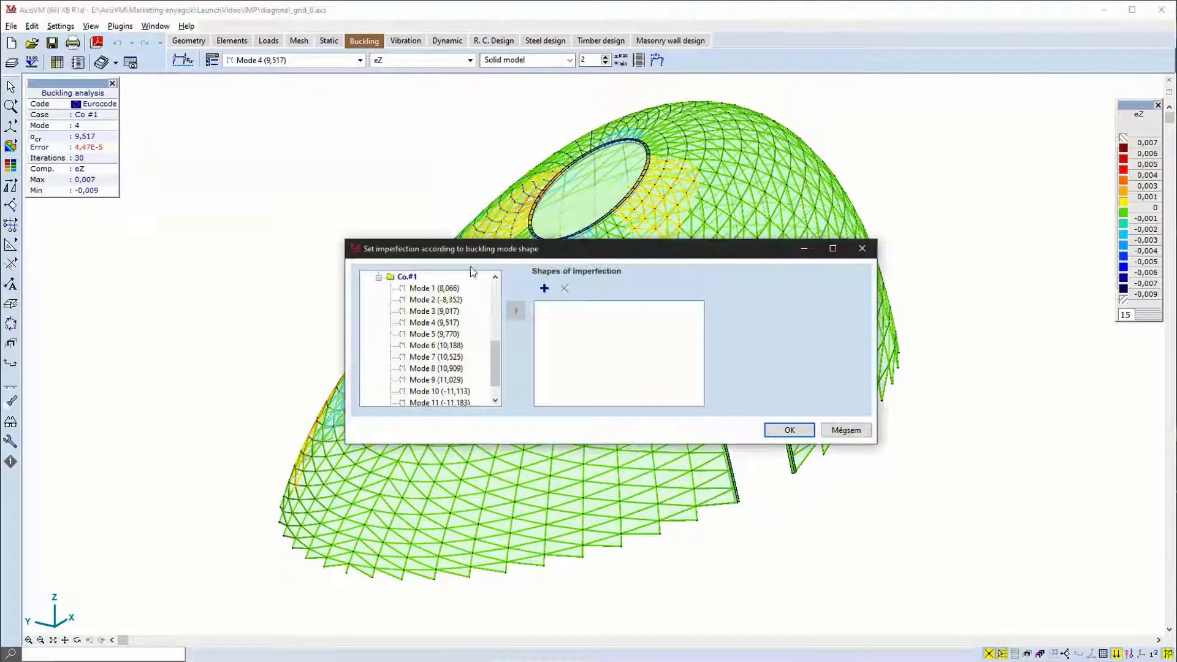
pyautogui.click(448, 289)
pyautogui.click(516, 312)
pyautogui.write('Imperfectio')
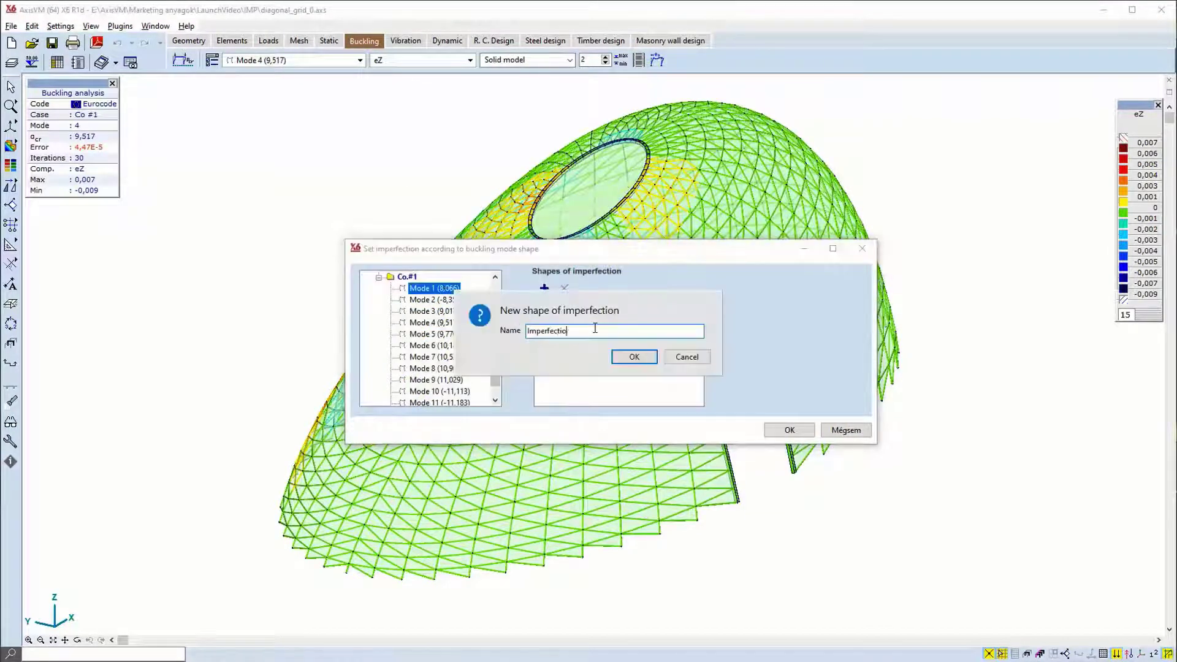
pyautogui.write('n group')
pyautogui.click(649, 356)
# Set the Mode 1 imperfection's component to eR and its maximum displacement to 27 mm.
pyautogui.click(773, 336)
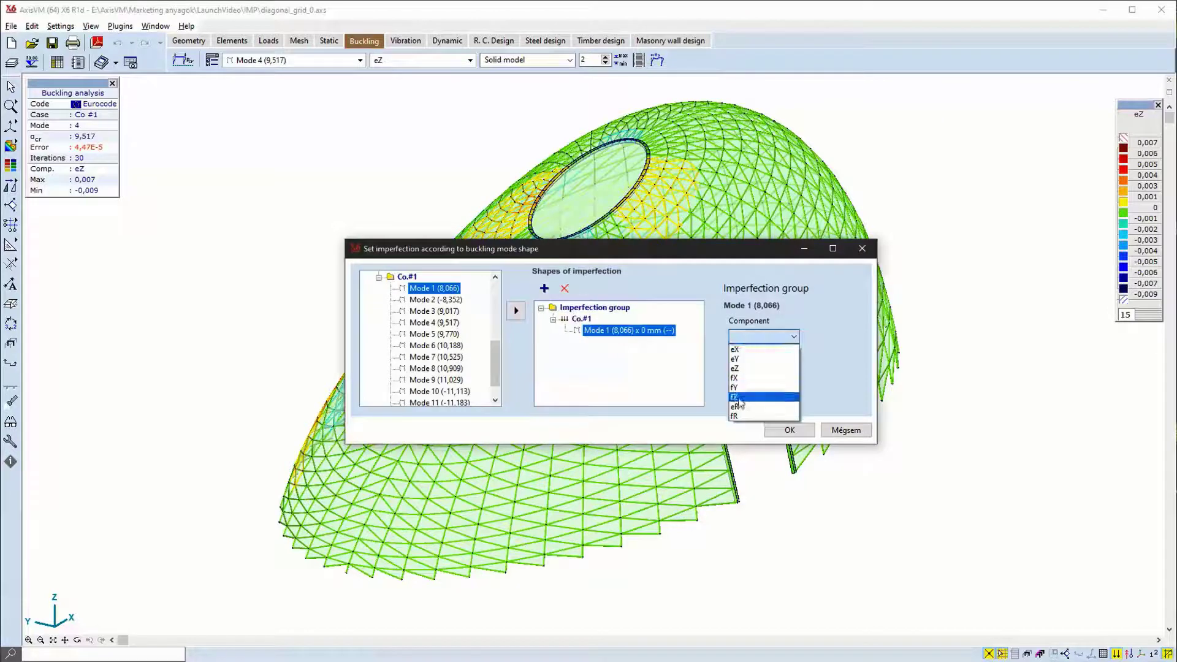
pyautogui.click(735, 406)
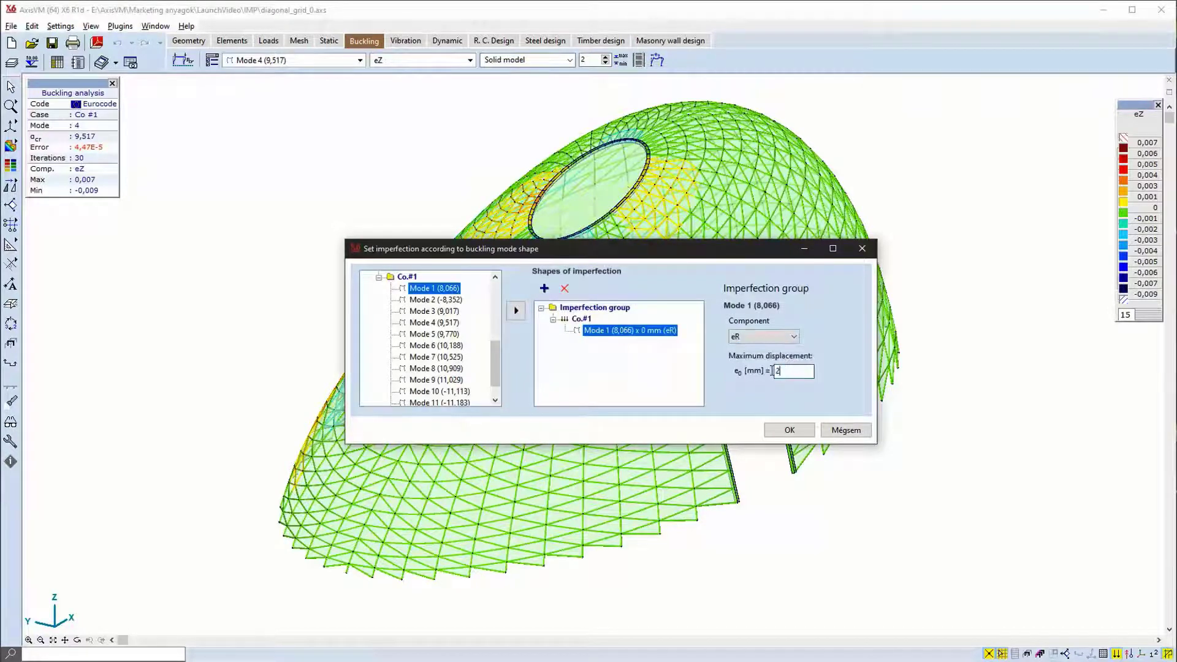
pyautogui.press('Return')
# Add buckling Mode 4 of Co.#1 to the imperfection group with component eR and accept the imperfection settings.
pyautogui.click(437, 323)
pyautogui.click(515, 310)
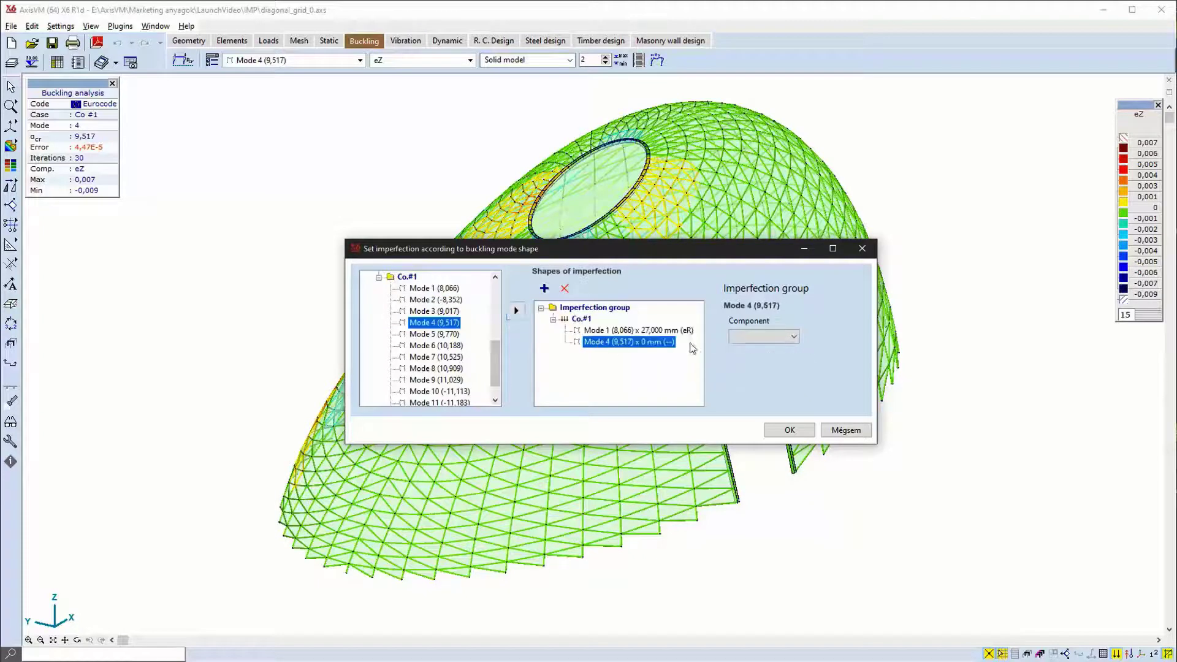
pyautogui.click(763, 336)
pyautogui.click(743, 407)
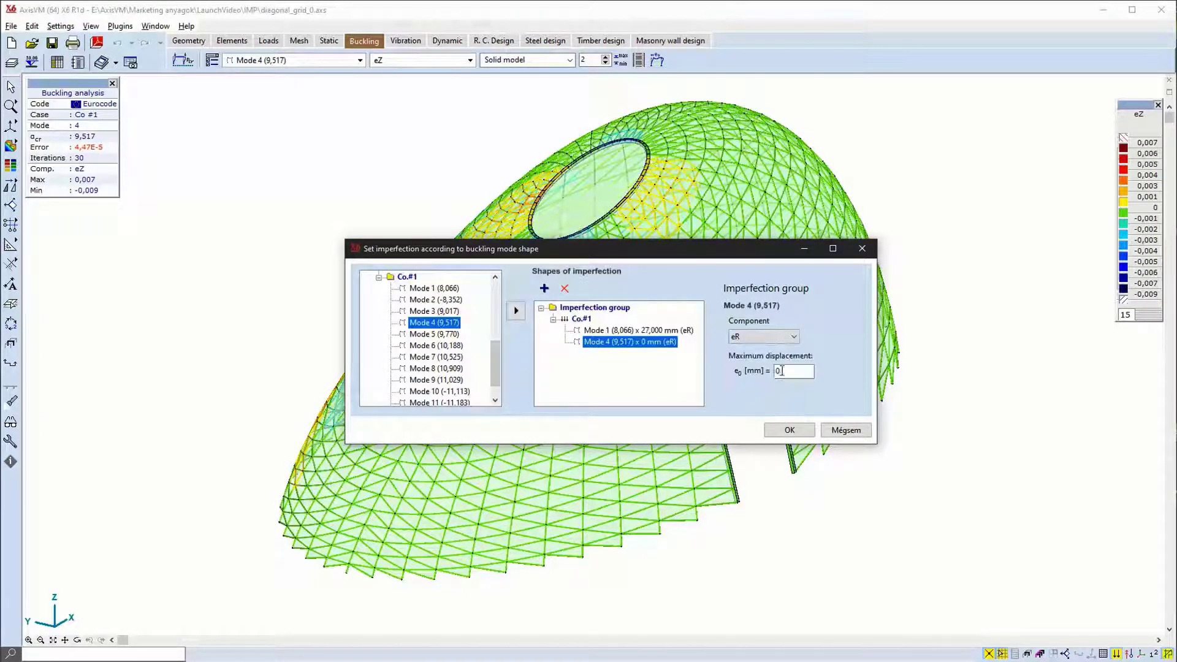
pyautogui.click(789, 429)
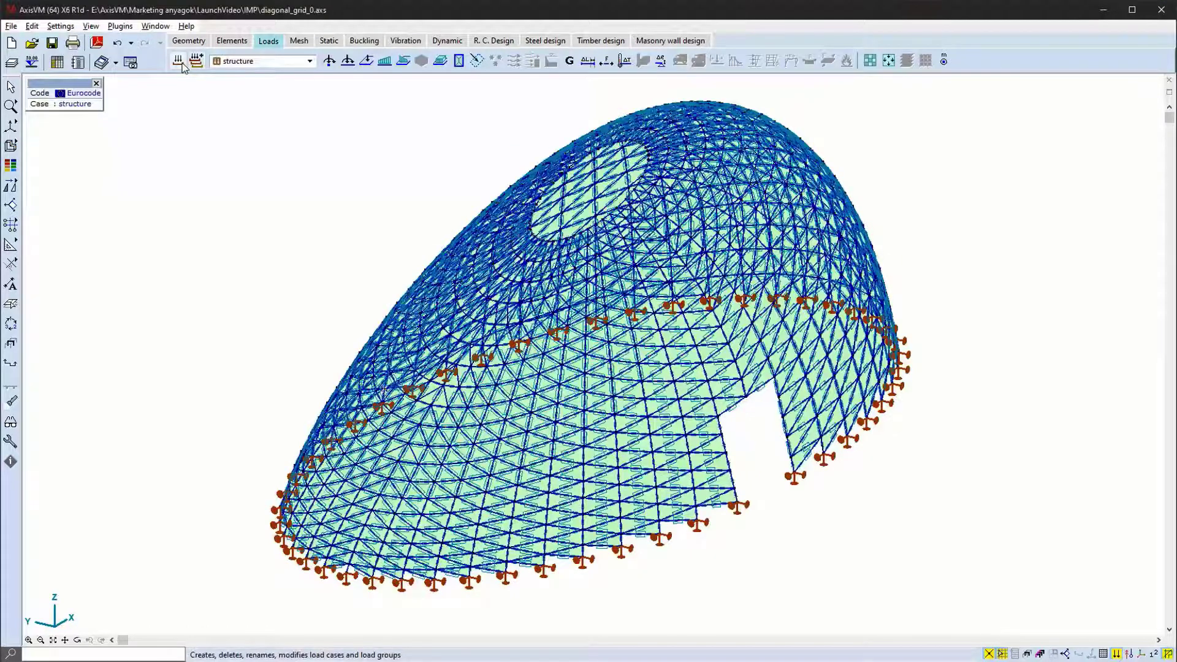
# Inspect the Imperfection group load case in its load group and review the custom load combinations by load cases.
pyautogui.click(181, 64)
pyautogui.click(462, 240)
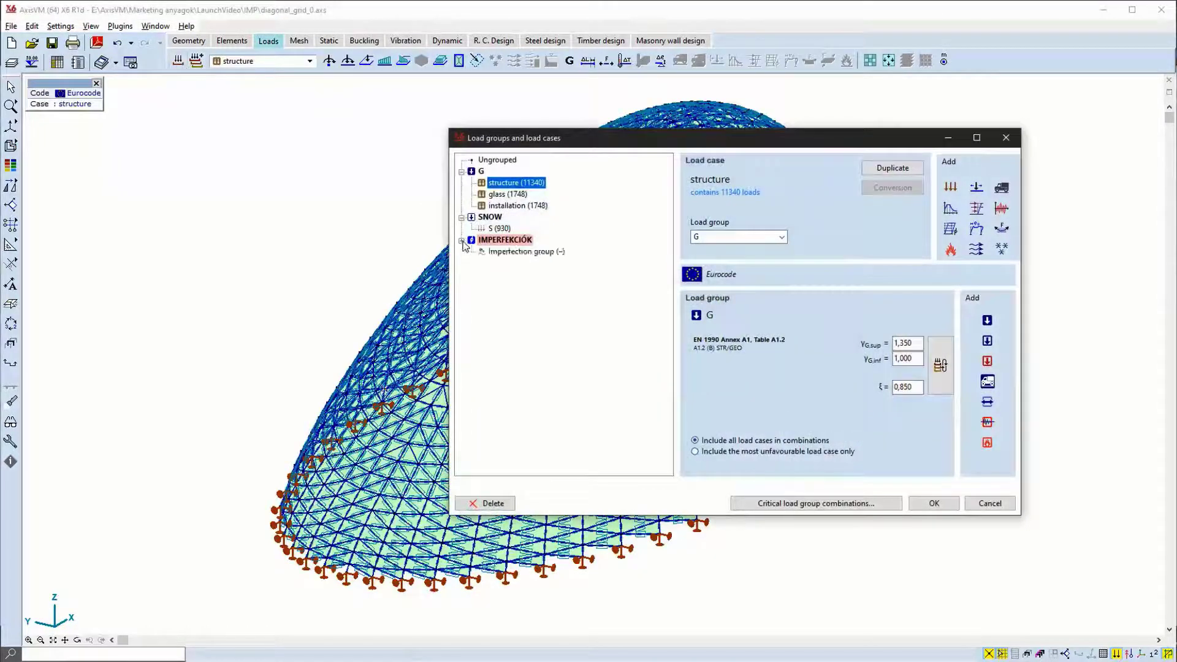
pyautogui.click(520, 252)
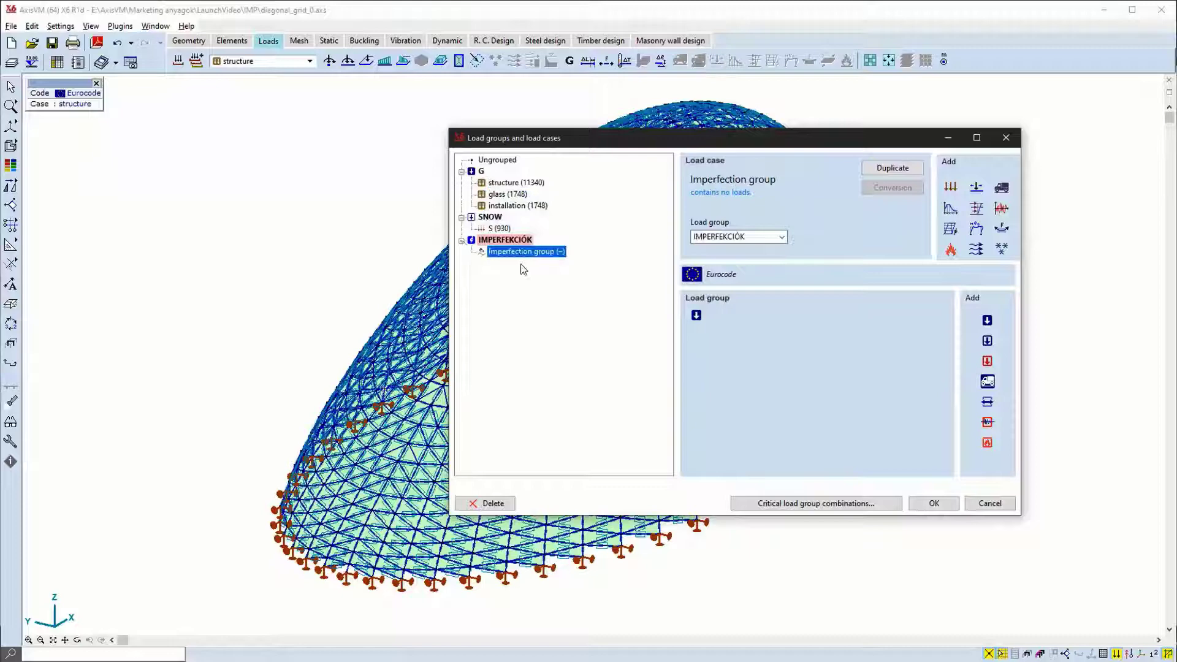
pyautogui.click(989, 504)
pyautogui.click(199, 61)
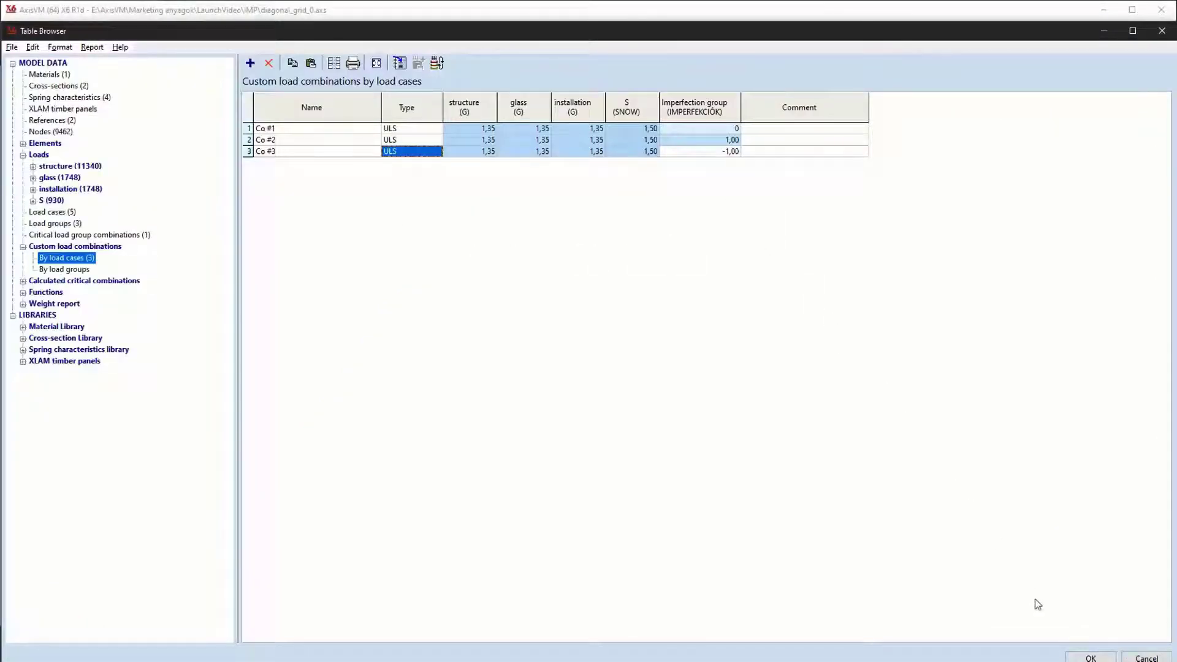
pyautogui.click(1075, 657)
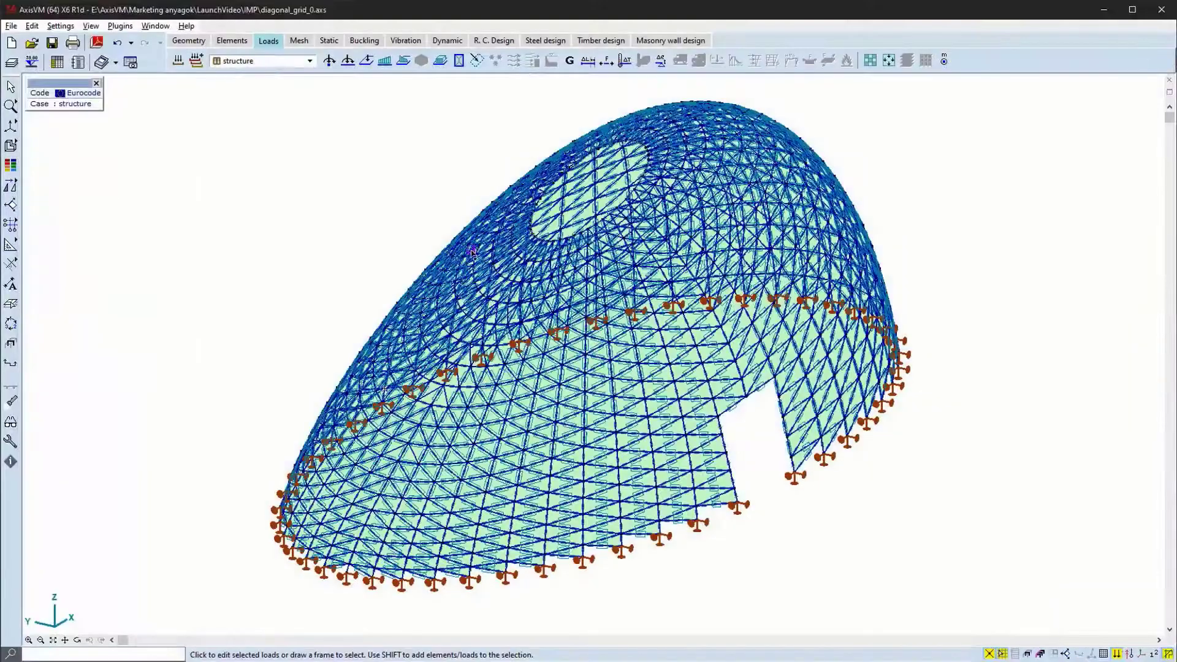
# Set up a nonlinear static analysis that includes load combination Co.#2 (ULS).
pyautogui.click(329, 41)
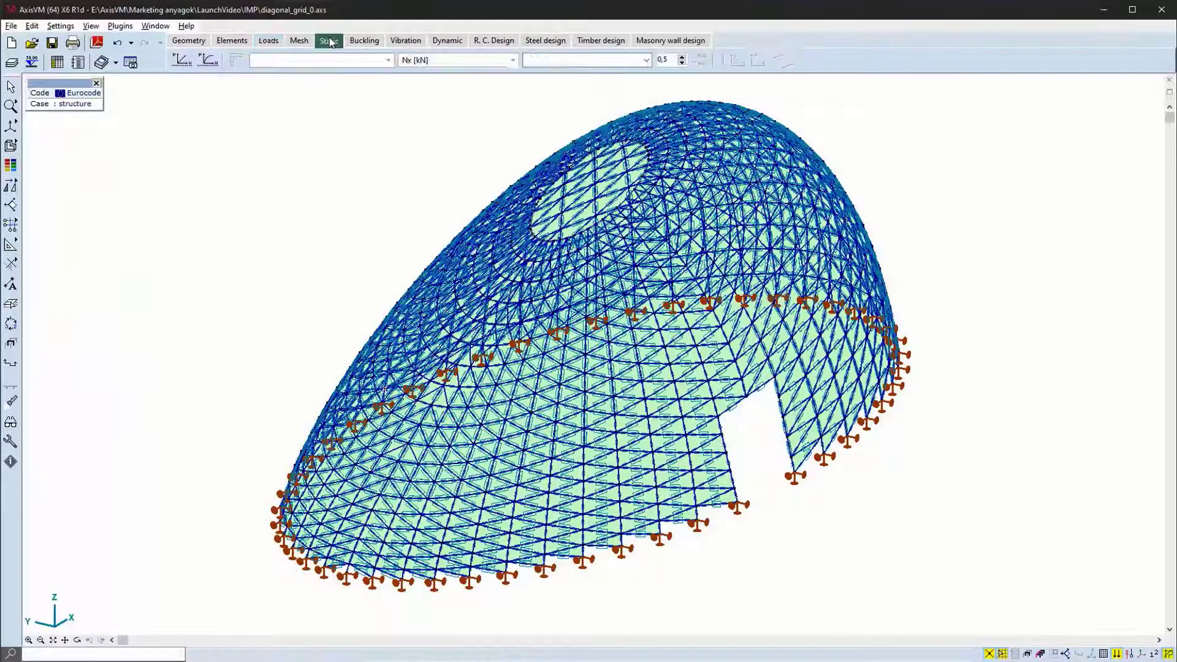
pyautogui.click(209, 62)
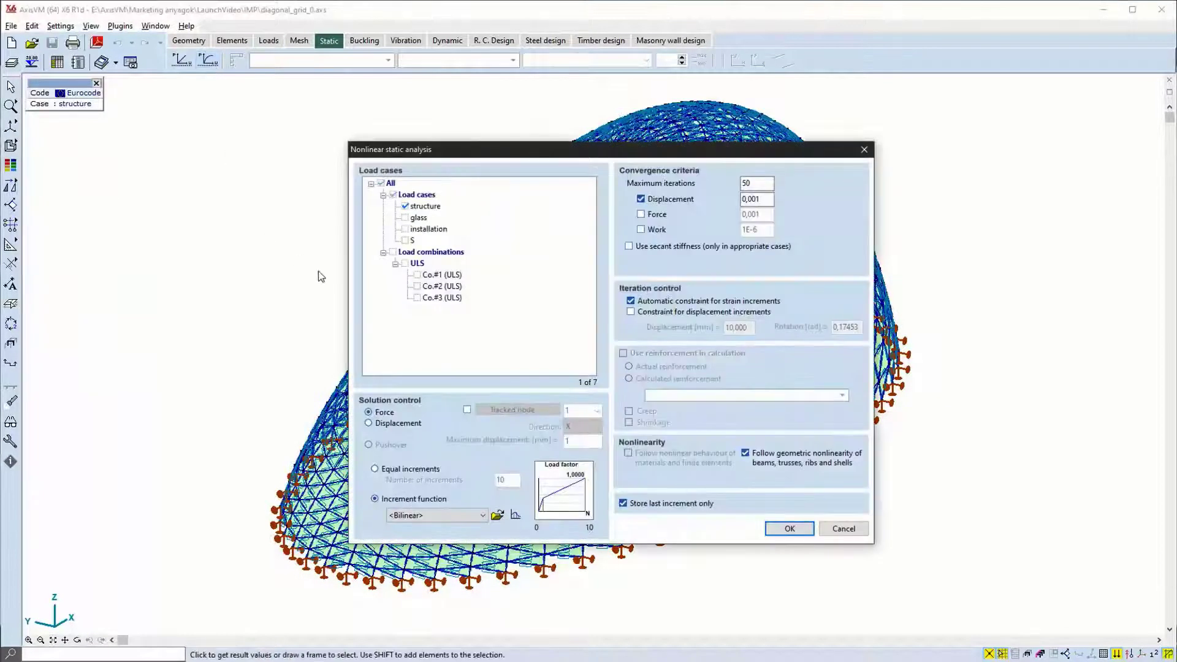
pyautogui.click(416, 286)
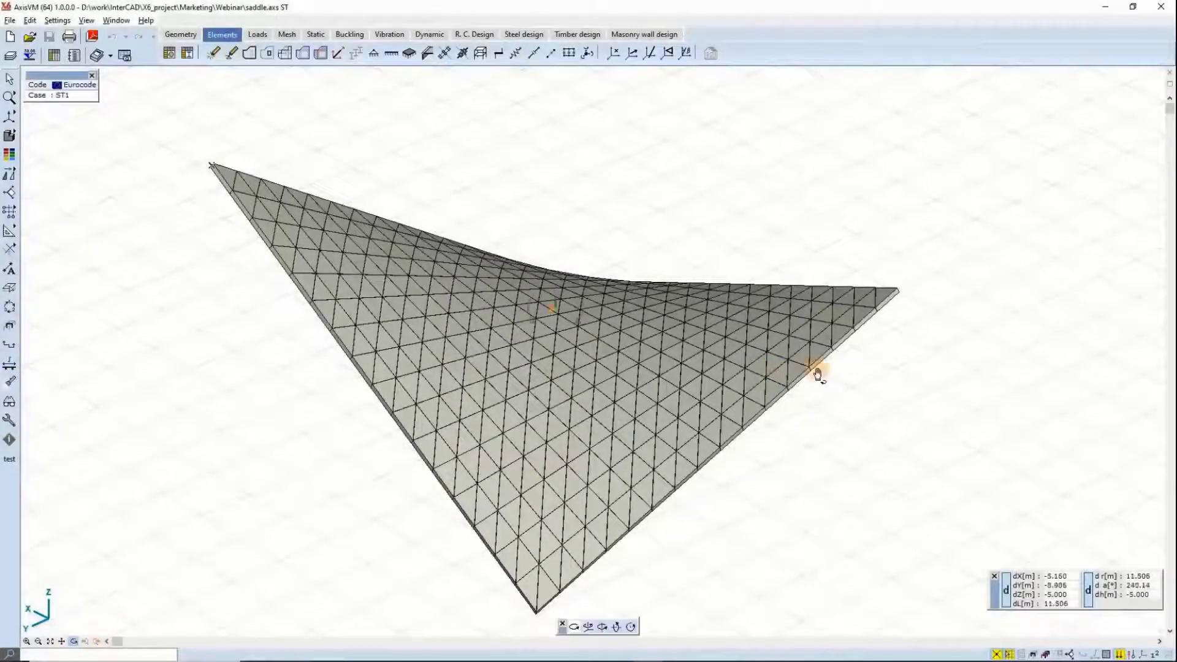
# Export the saddle shell model as an STL ASCII file with the Model for CFD option.
pyautogui.moveTo(818, 374); pyautogui.dragTo(983, 308)
pyautogui.moveTo(830, 334); pyautogui.dragTo(829, 331)
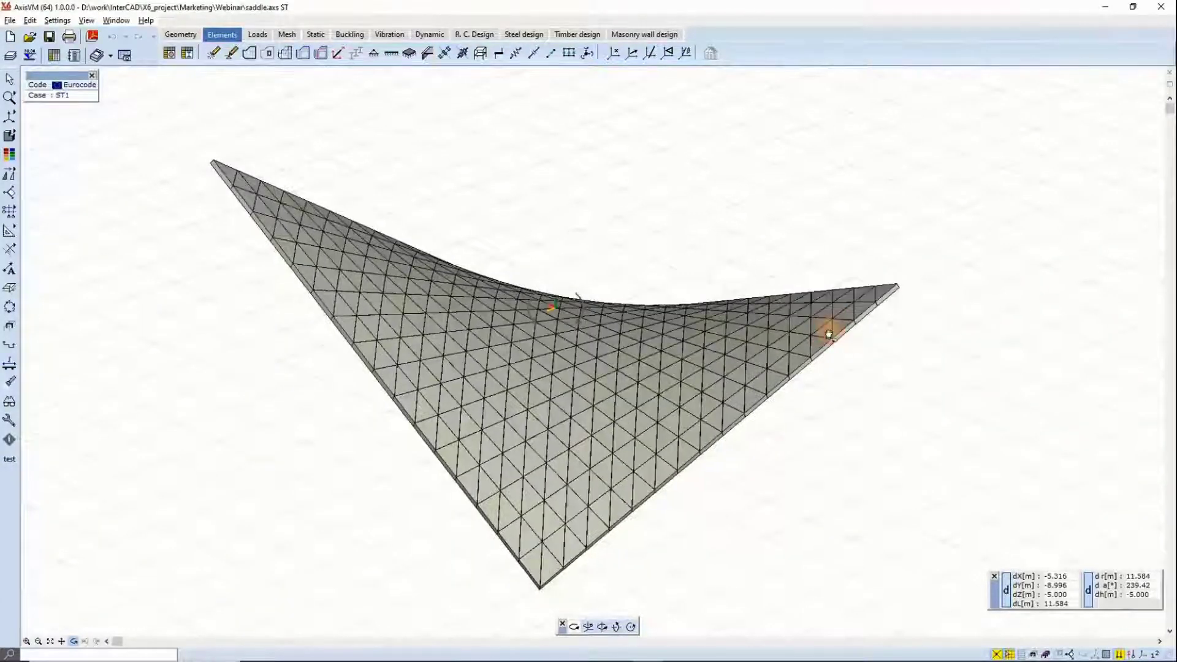
pyautogui.click(11, 20)
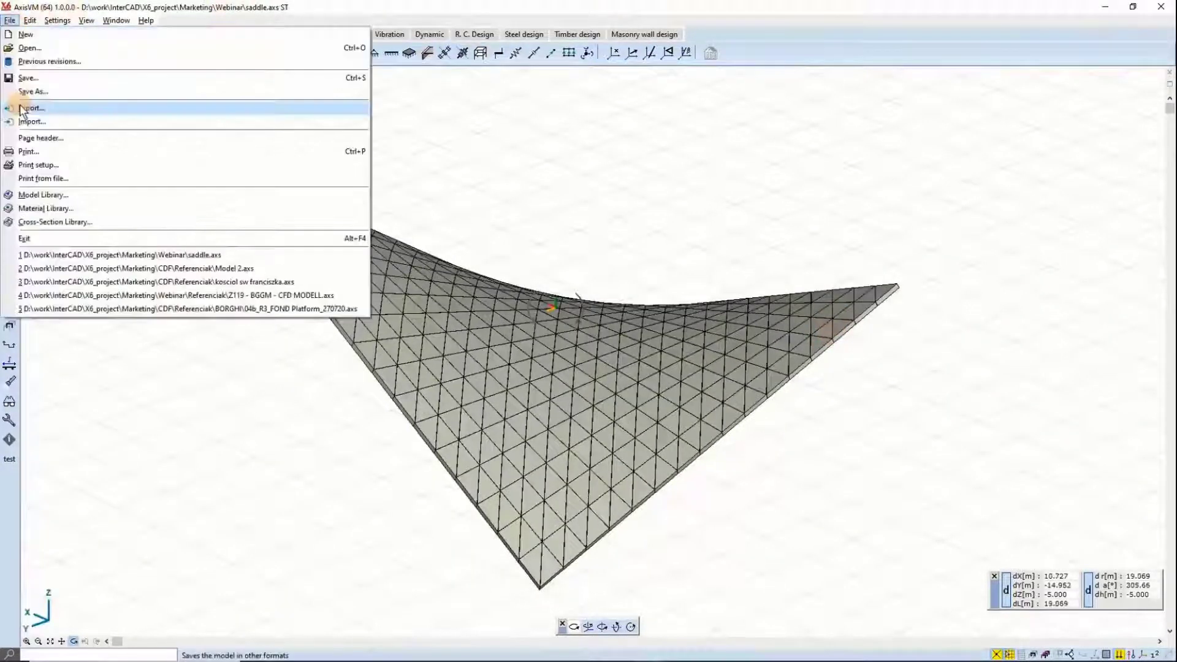
pyautogui.click(22, 109)
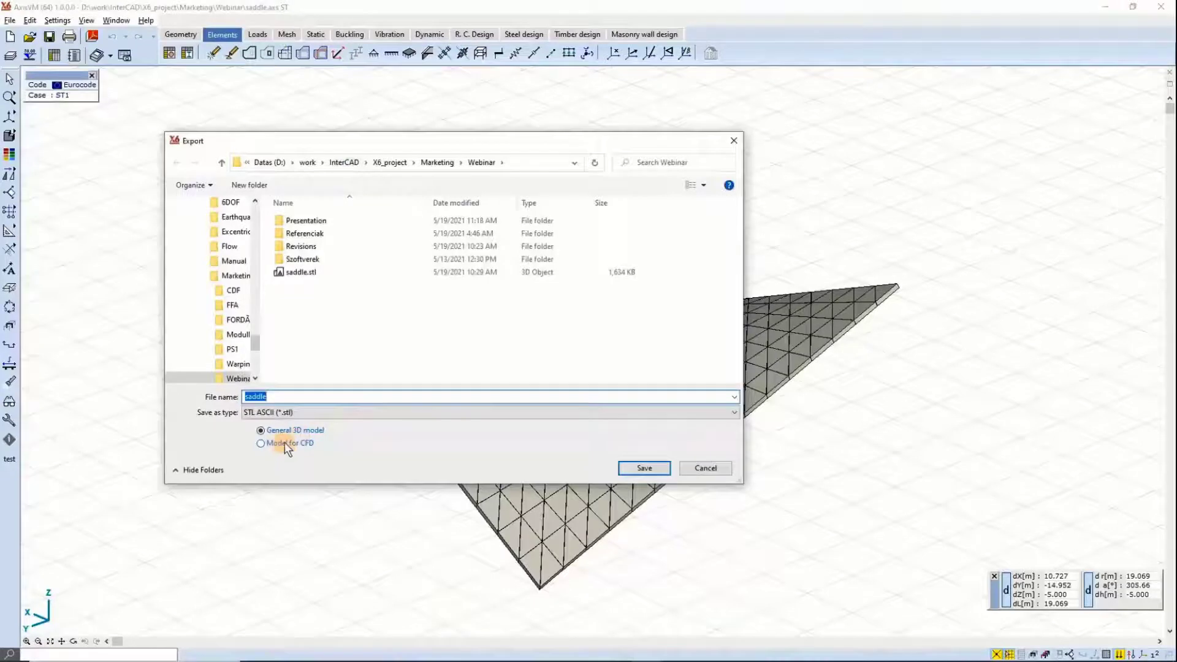
pyautogui.click(284, 443)
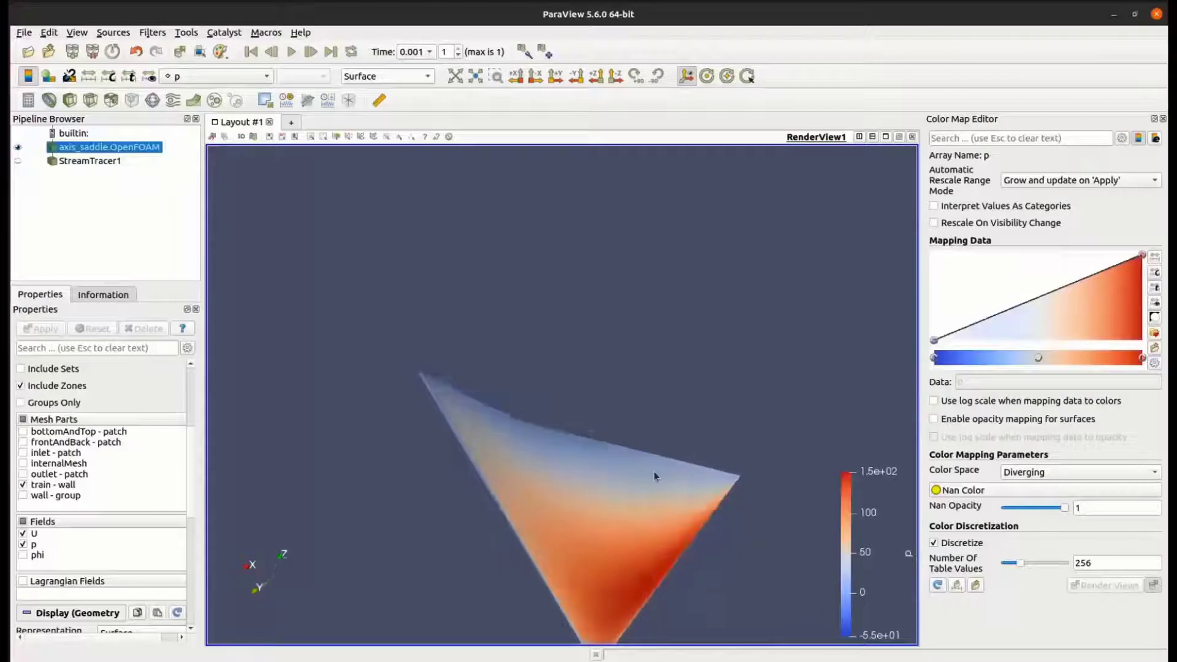
# Examine the saddle's pressure distribution in ParaView and the p, U and Points columns of pressures_saddle0.csv in Excel.
pyautogui.moveTo(654, 474); pyautogui.dragTo(581, 411)
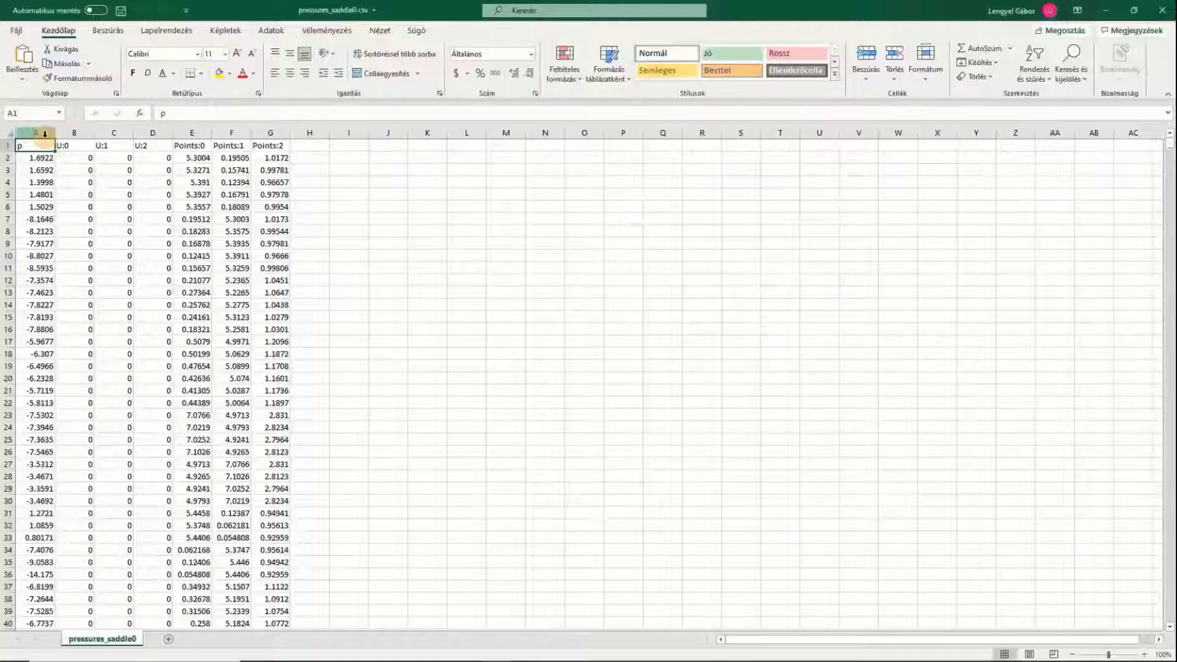
pyautogui.click(35, 132)
pyautogui.click(74, 132)
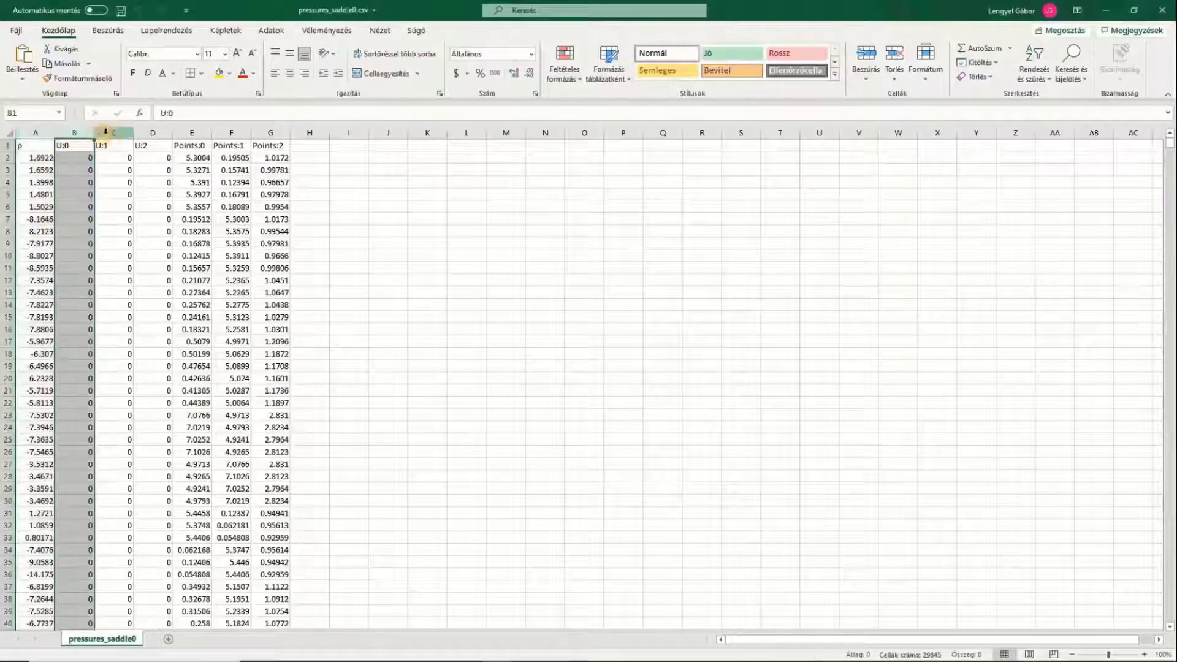
pyautogui.click(113, 132)
pyautogui.click(161, 126)
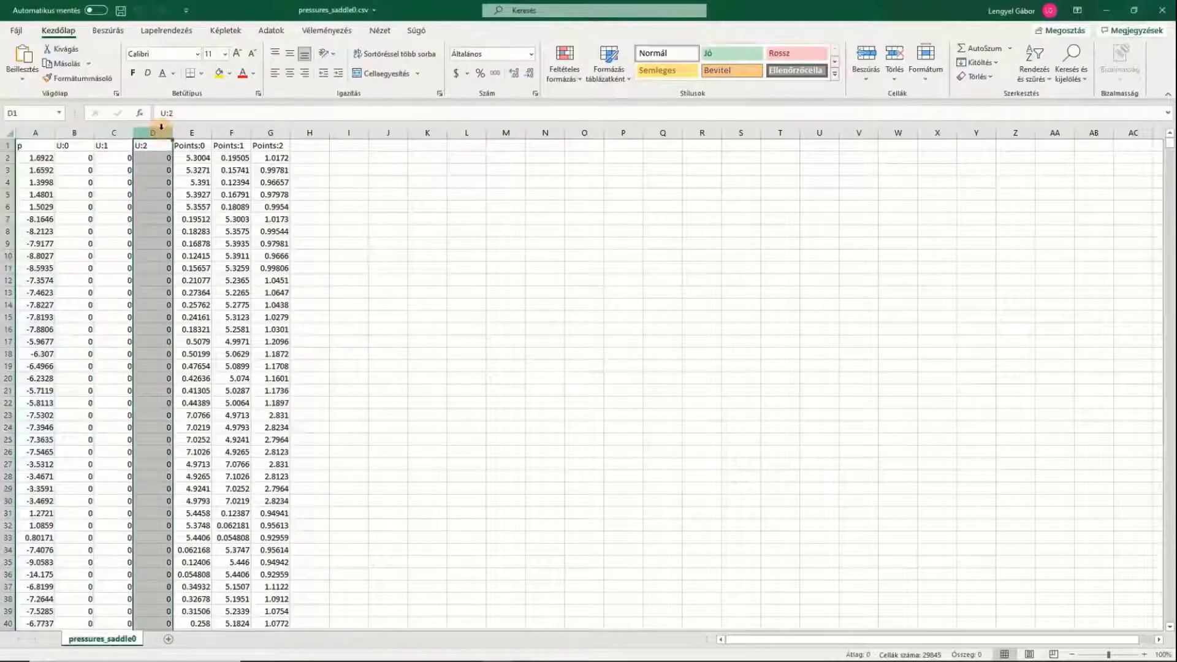
pyautogui.click(192, 133)
pyautogui.click(231, 133)
pyautogui.click(261, 130)
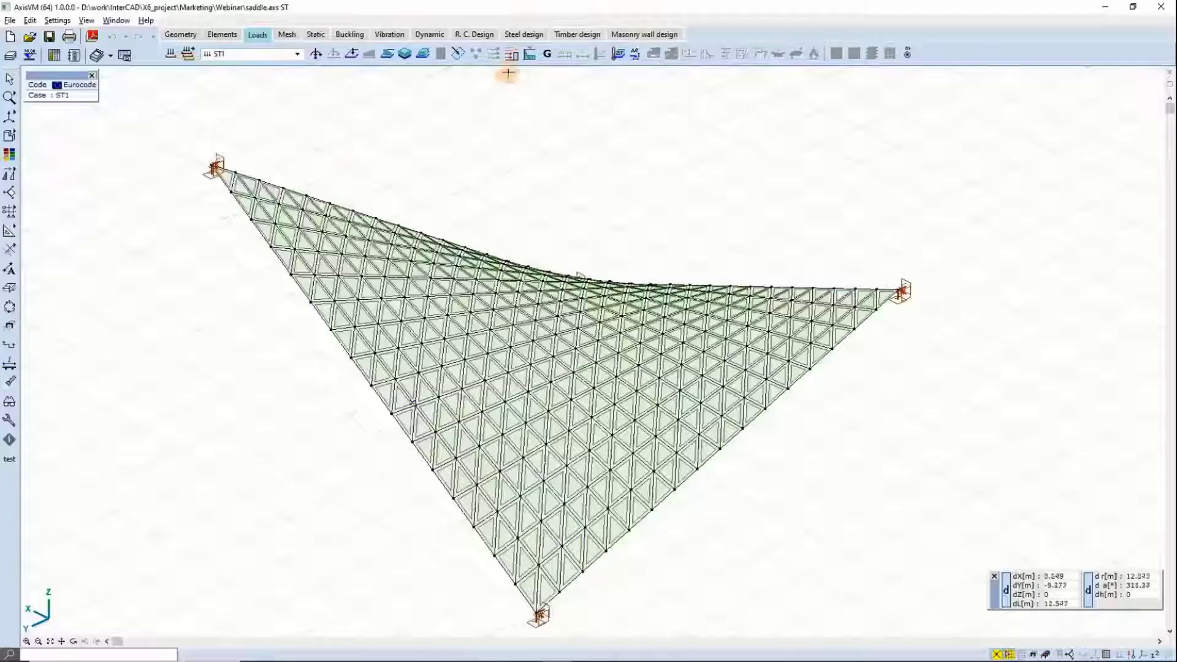
# In AxisVM, generate the saddle's ST1 wind load from the CFD file pressures.csv in Pa and examine the static eZ displacements.
pyautogui.click(511, 54)
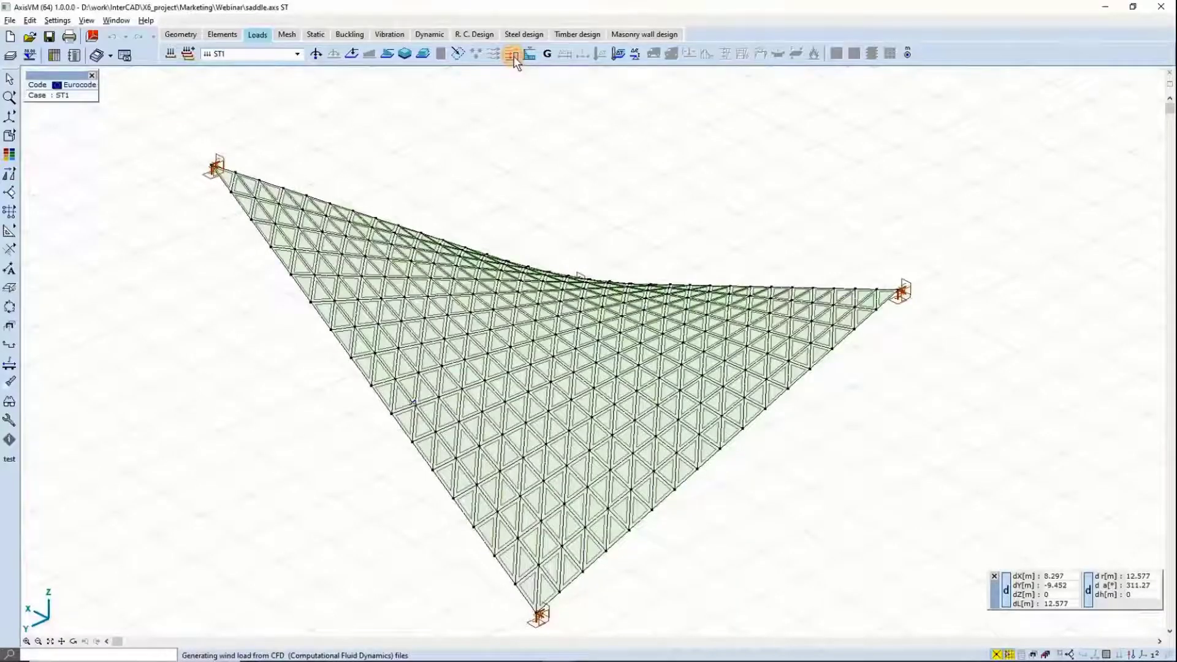
pyautogui.click(313, 285)
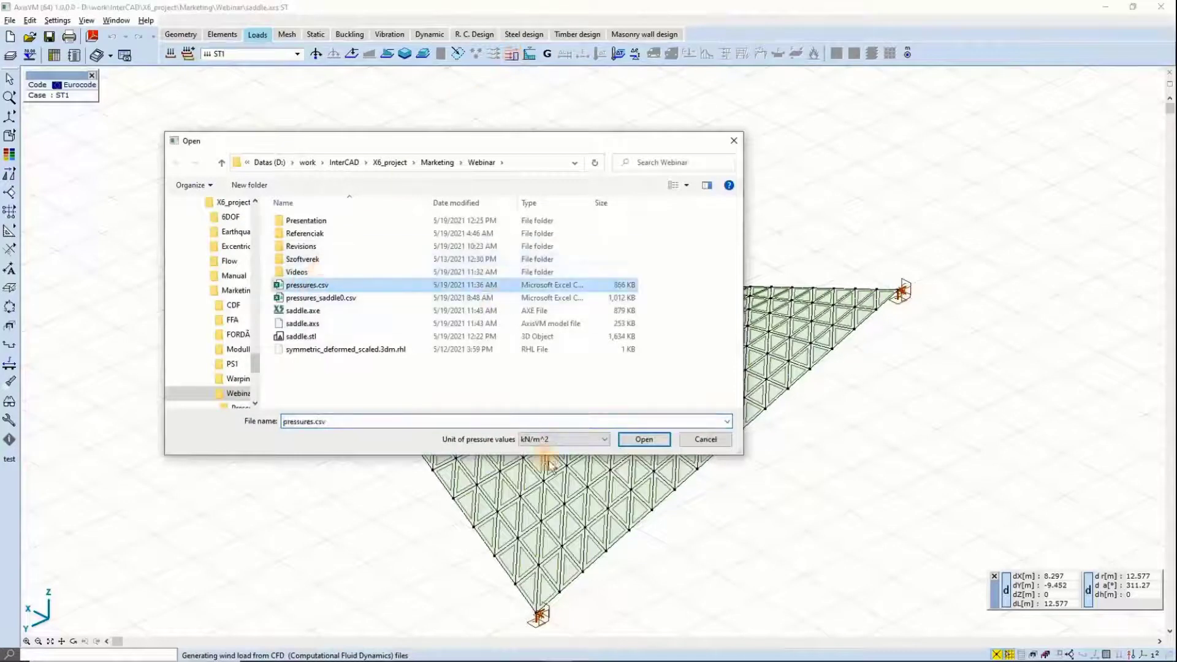
pyautogui.click(550, 440)
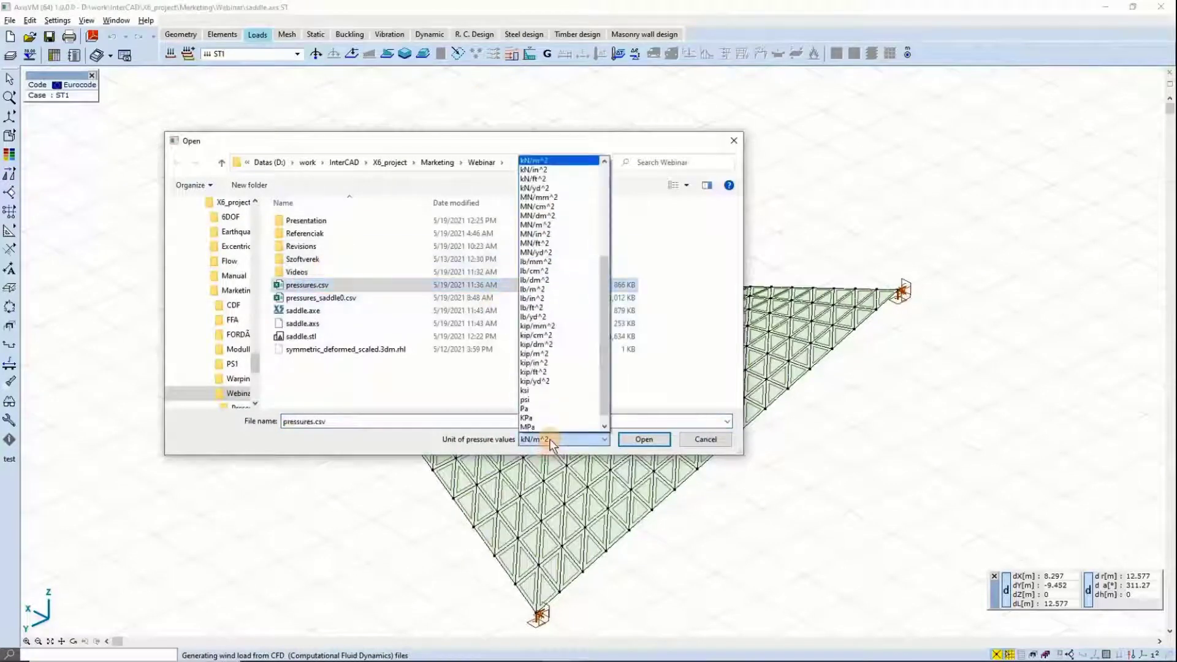
pyautogui.click(525, 408)
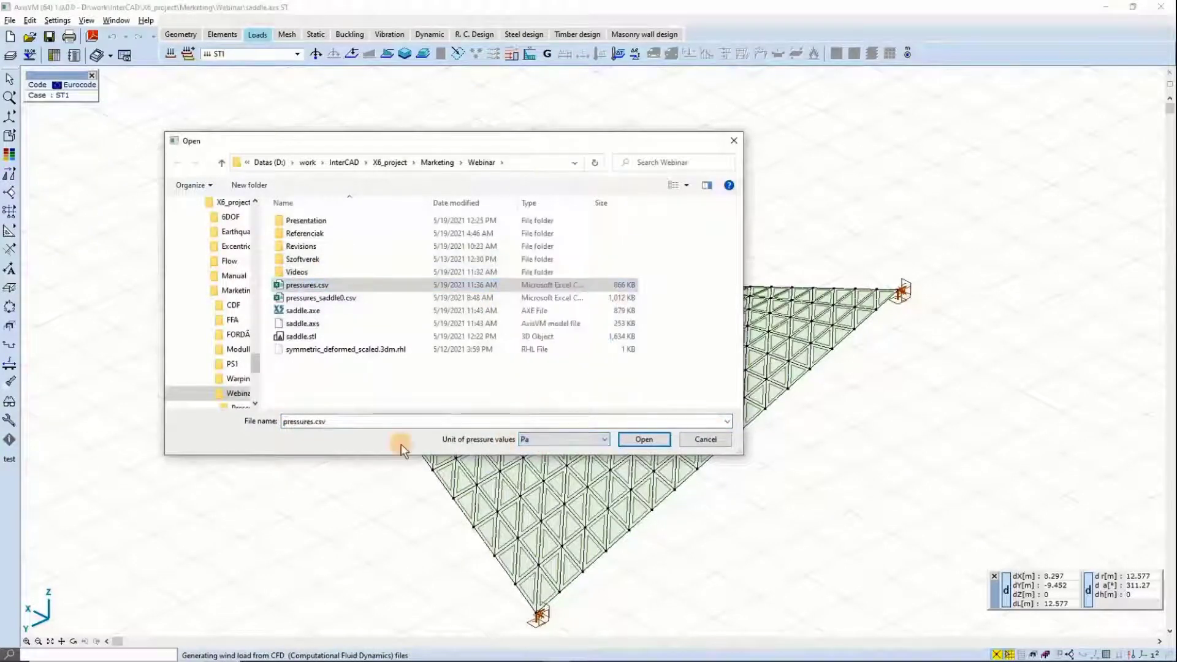
pyautogui.click(631, 440)
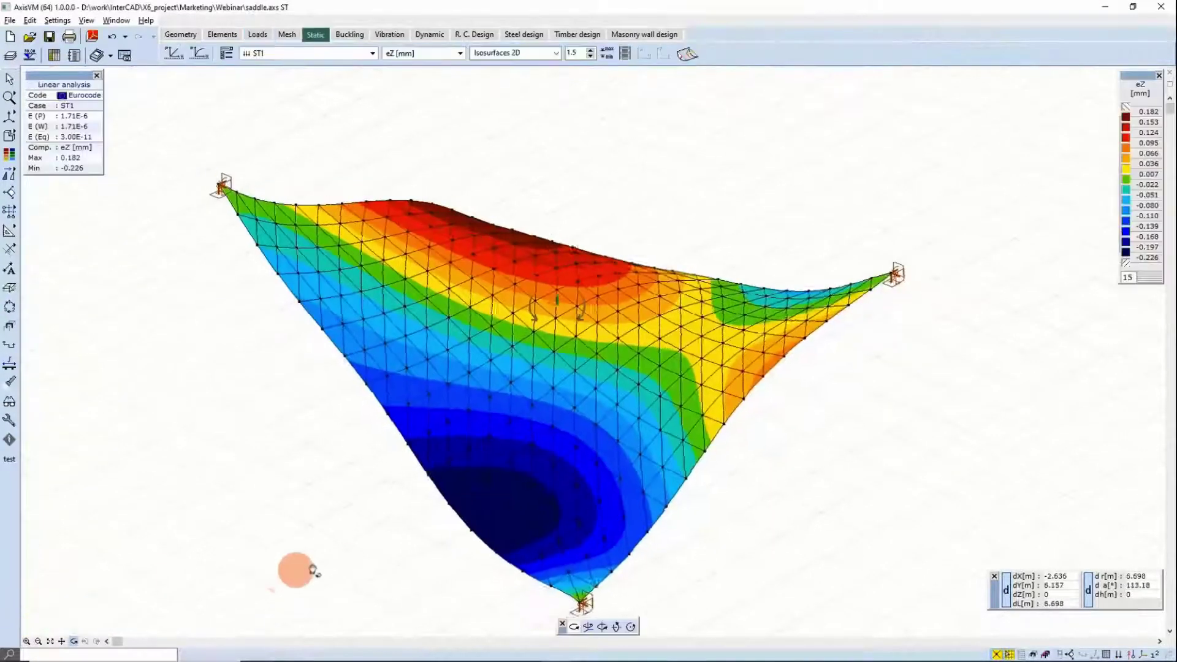
pyautogui.moveTo(304, 570); pyautogui.dragTo(601, 552)
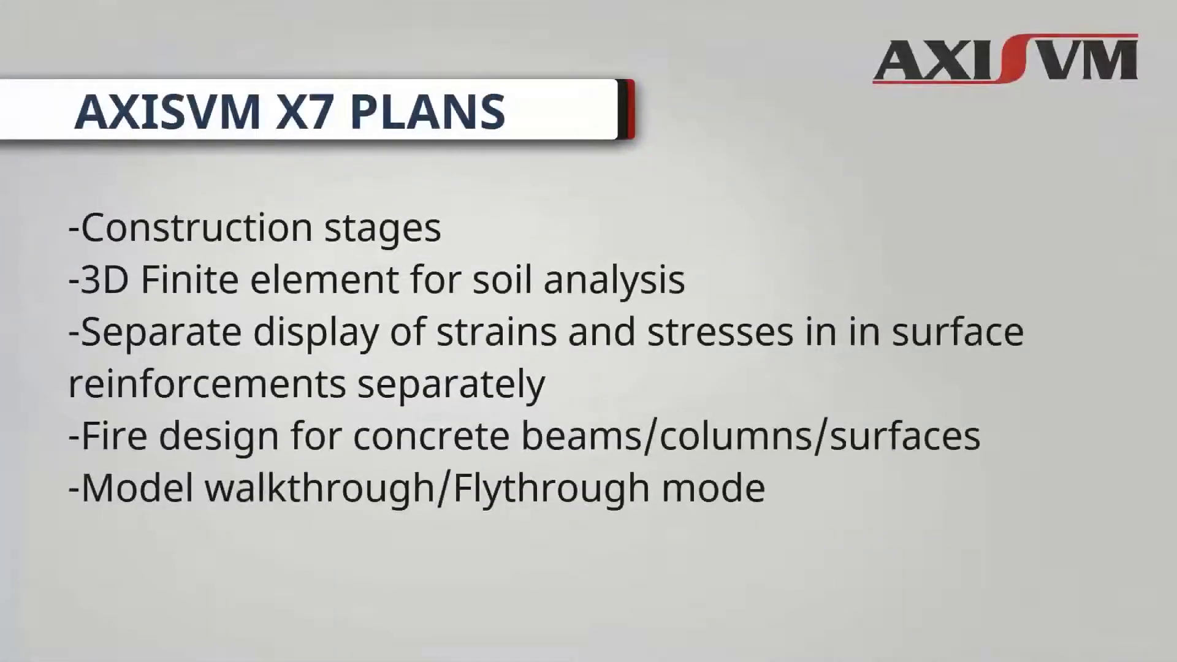